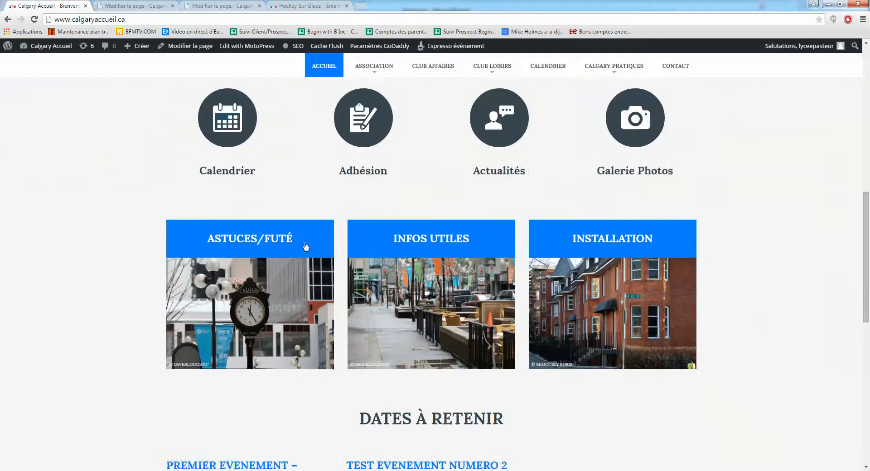
- Look over the live homepage down to its event dates, and open the list of all pages in the WordPress admin
scroll(610, 263, down, 4)
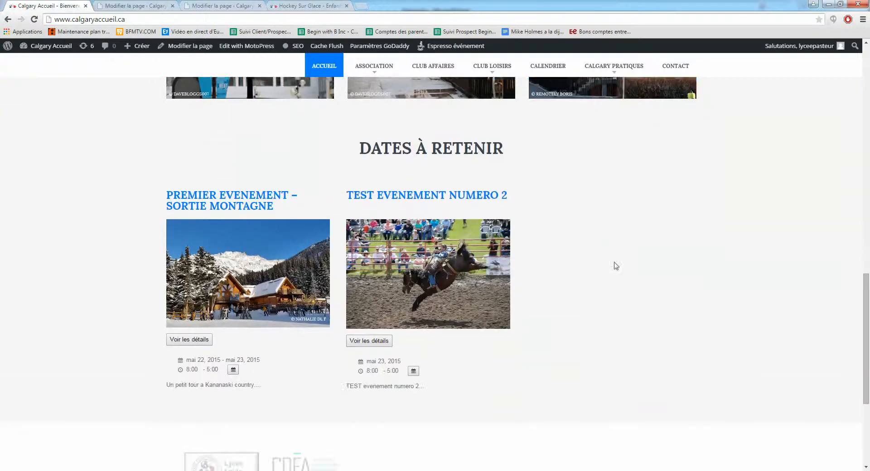
drag(863, 397, 846, 126)
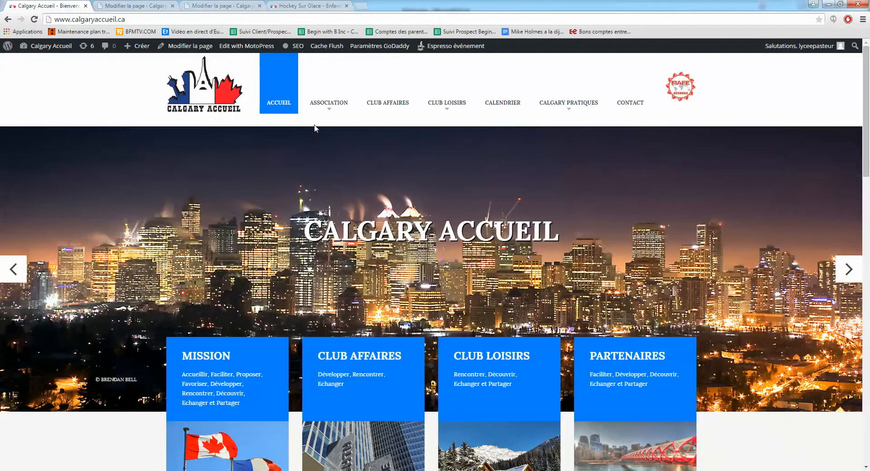
click(132, 6)
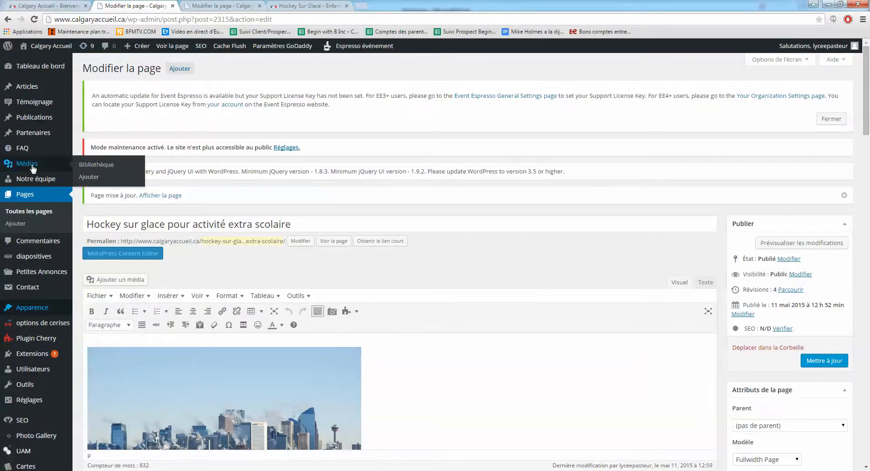
click(26, 195)
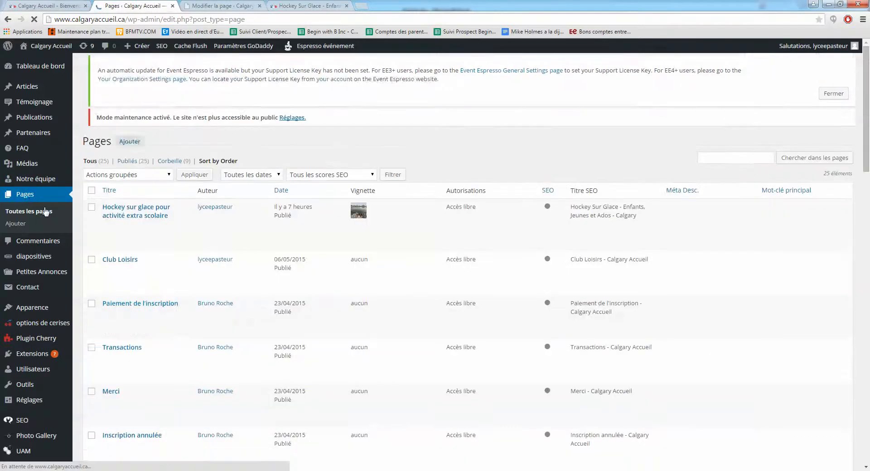
- Find the Accueil page in the pages list and open it for editing
scroll(142, 347, down, 4)
scroll(143, 347, down, 1)
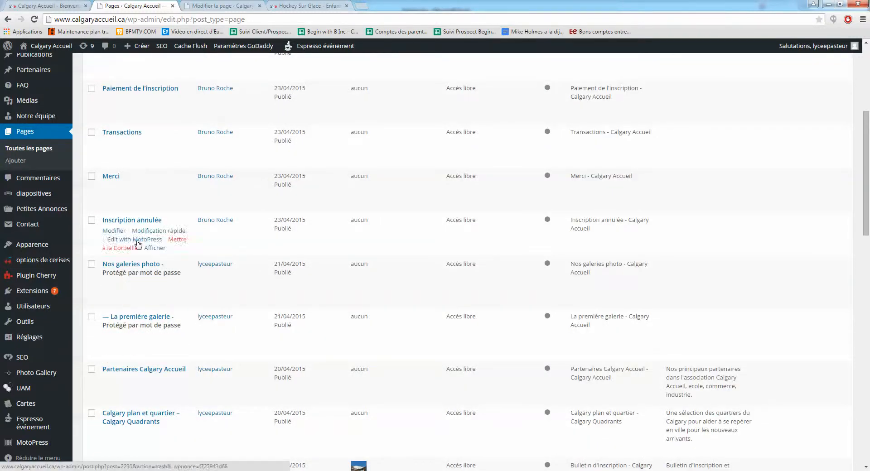
scroll(142, 211, down, 9)
scroll(142, 211, down, 8)
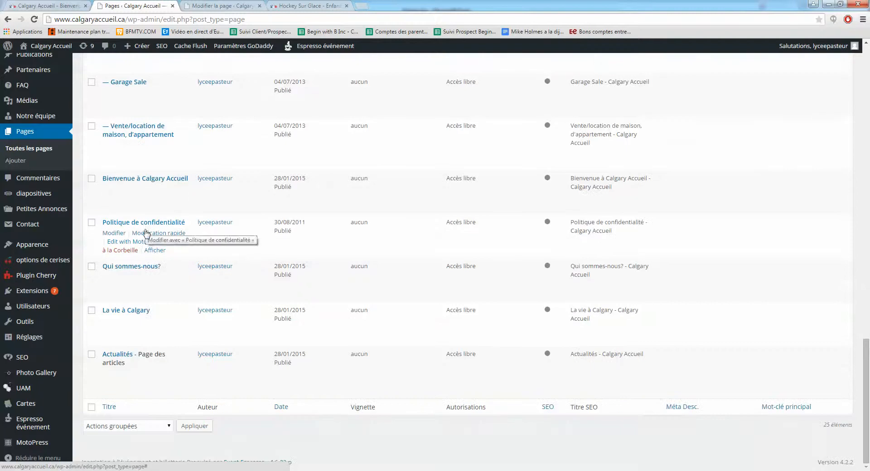
scroll(145, 230, up, 19)
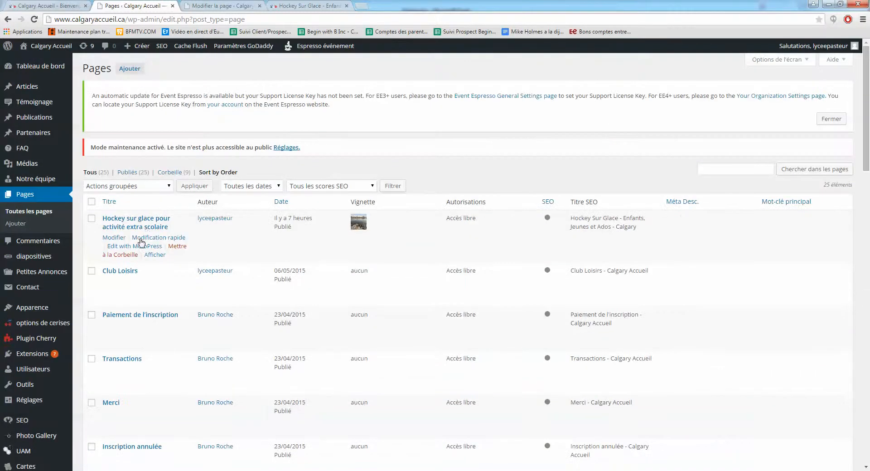
scroll(120, 332, down, 2)
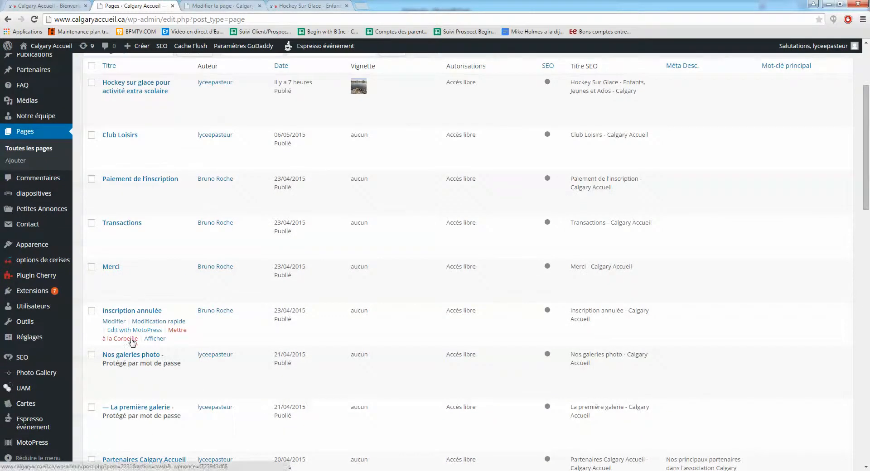
scroll(204, 330, down, 2)
scroll(184, 333, down, 4)
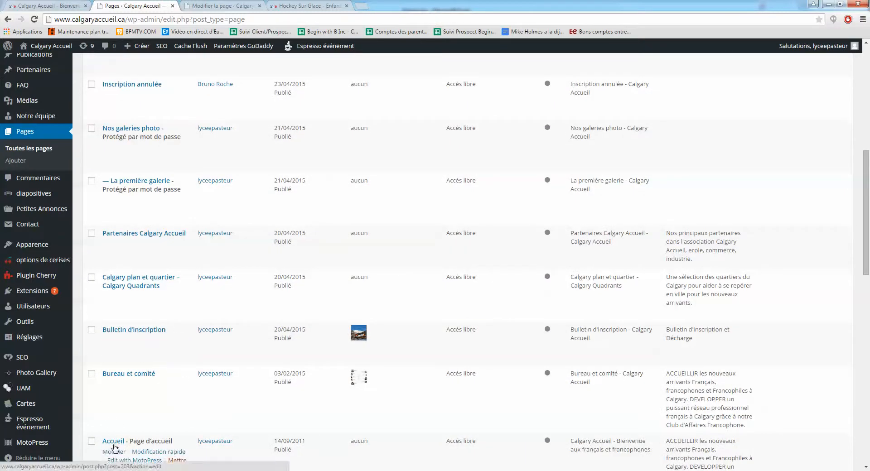
click(107, 442)
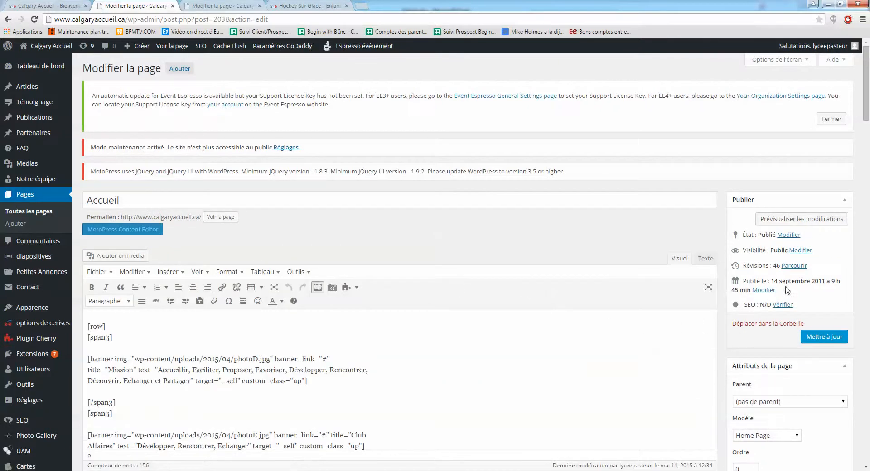
- Examine the opening row tag and the first opening and closing span3 tags in the Accueil page content
scroll(827, 199, down, 4)
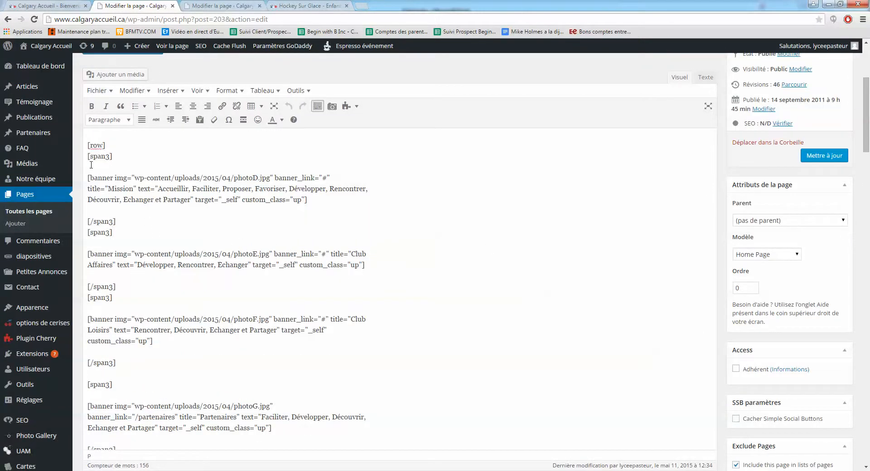
drag(113, 155, 88, 145)
click(96, 146)
click(113, 236)
drag(112, 235, 88, 222)
click(106, 156)
drag(120, 157, 87, 156)
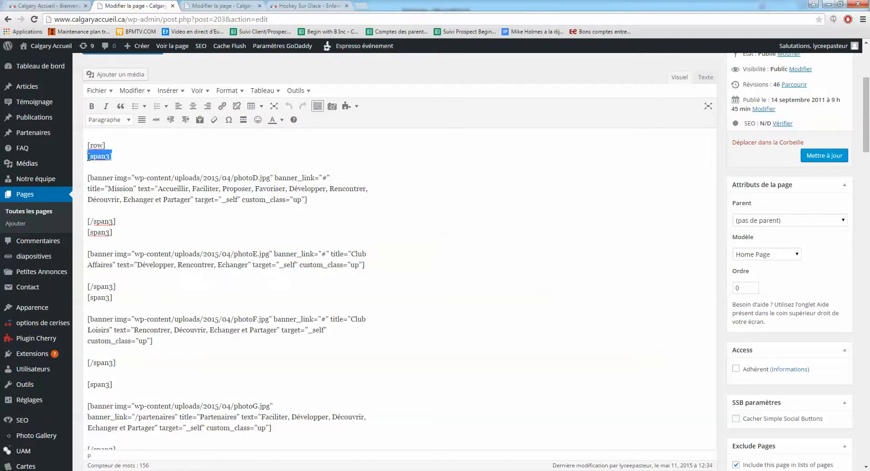
- Check the banners on the live homepage and highlight the Mission banner shortcode in the Accueil page editor
click(66, 7)
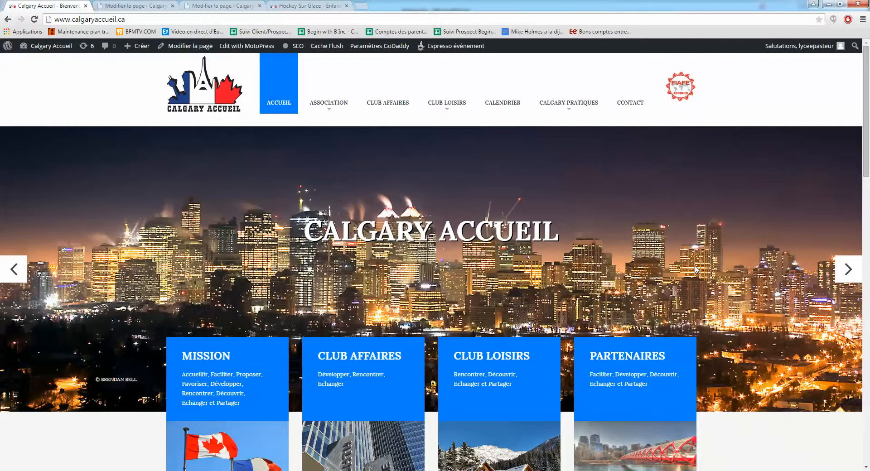
click(133, 6)
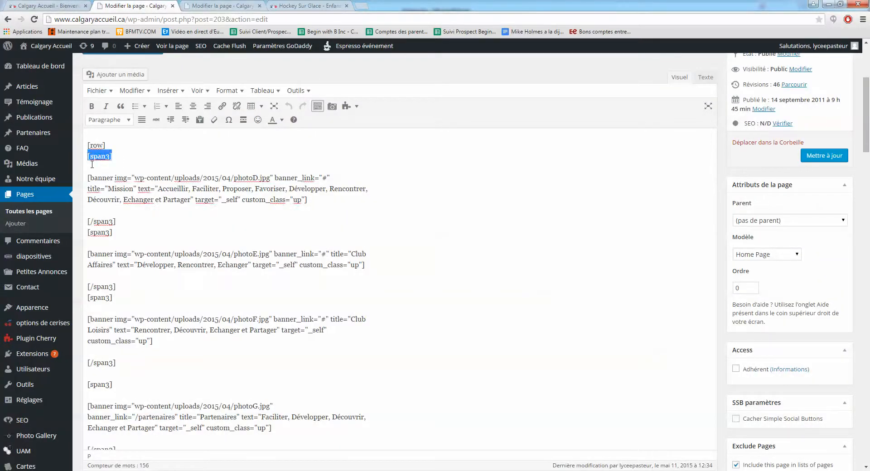
drag(105, 178, 316, 199)
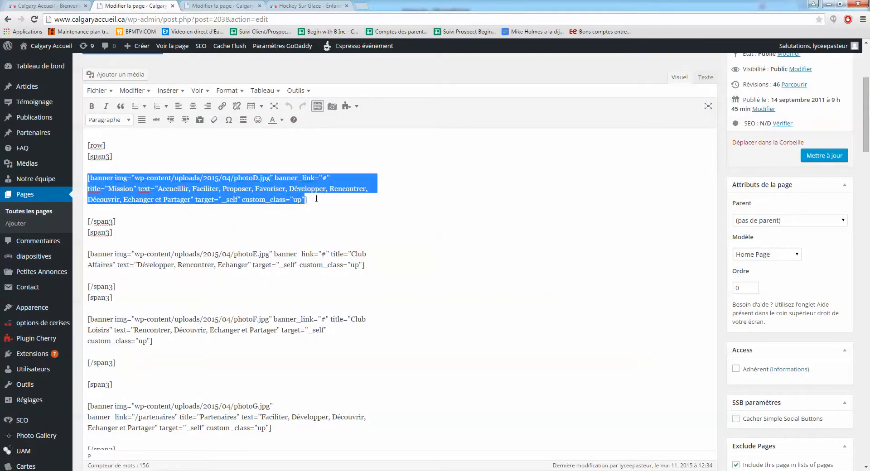
click(127, 177)
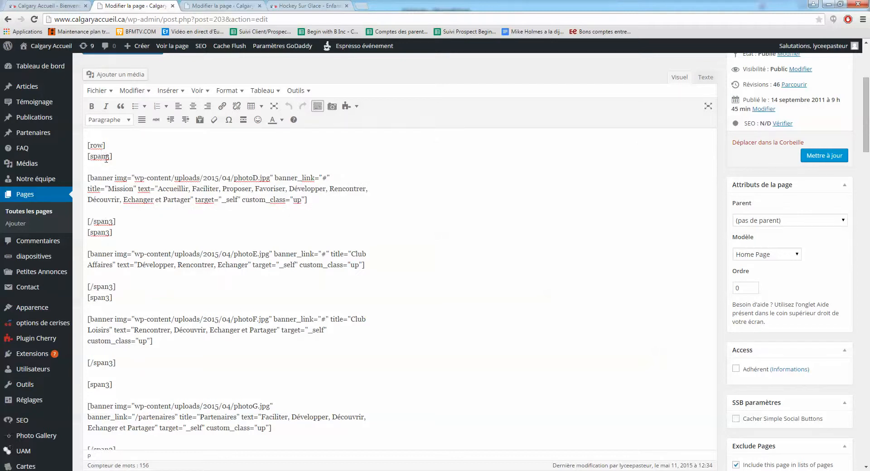
- Examine the span3 blocks holding the homepage banners and the span12 tag that follows the Partenaires block
drag(117, 222, 75, 151)
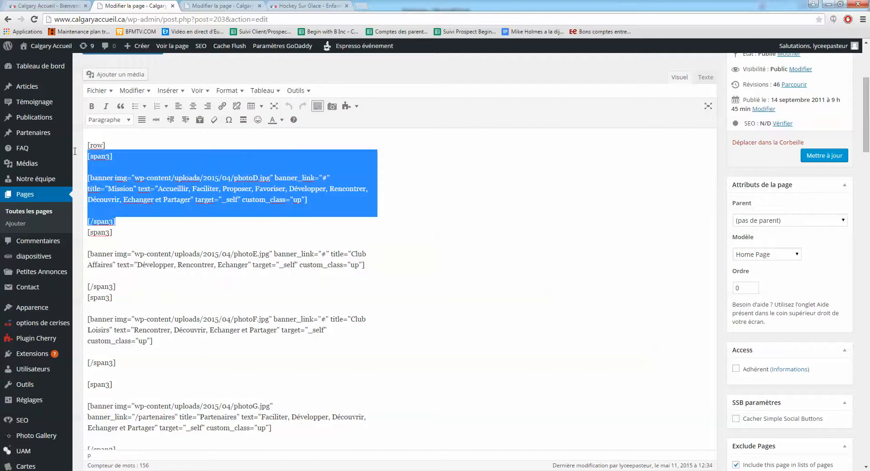
drag(84, 232, 132, 352)
scroll(131, 370, down, 1)
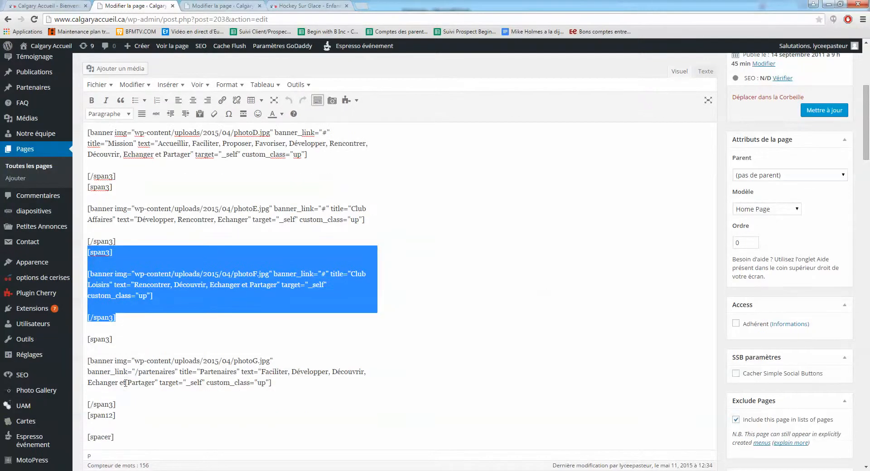
drag(120, 408, 81, 337)
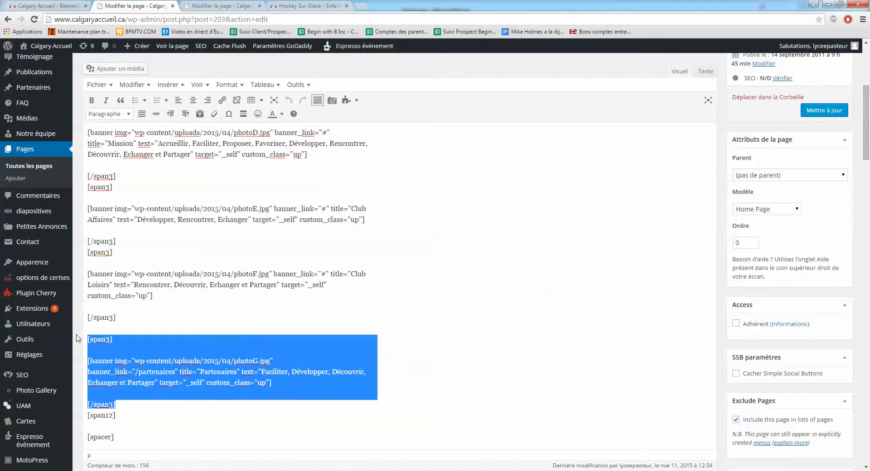
click(122, 321)
scroll(122, 321, down, 3)
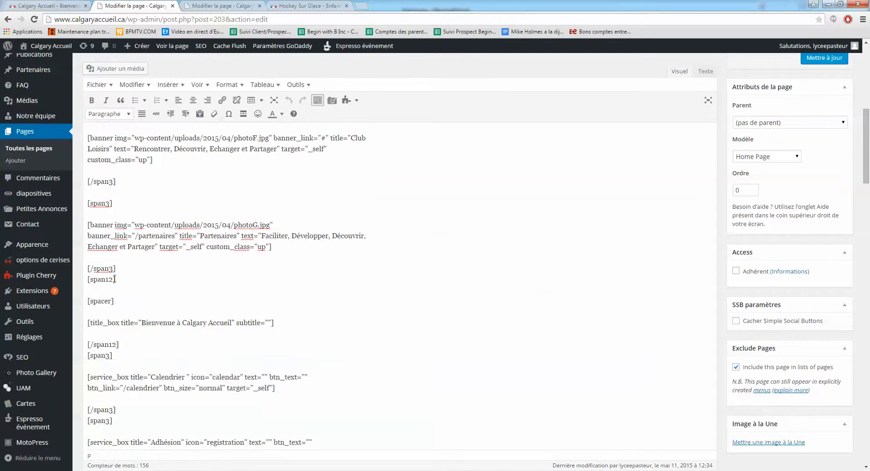
drag(119, 280, 89, 281)
click(94, 280)
- Review how the row tag and the span3 pair enclose the Mission banner shortcode
scroll(148, 292, up, 3)
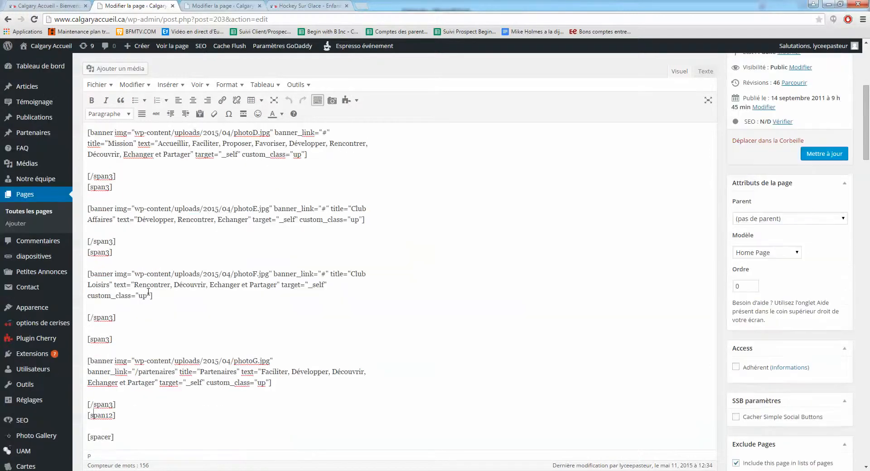
scroll(148, 294, up, 2)
drag(108, 234, 111, 235)
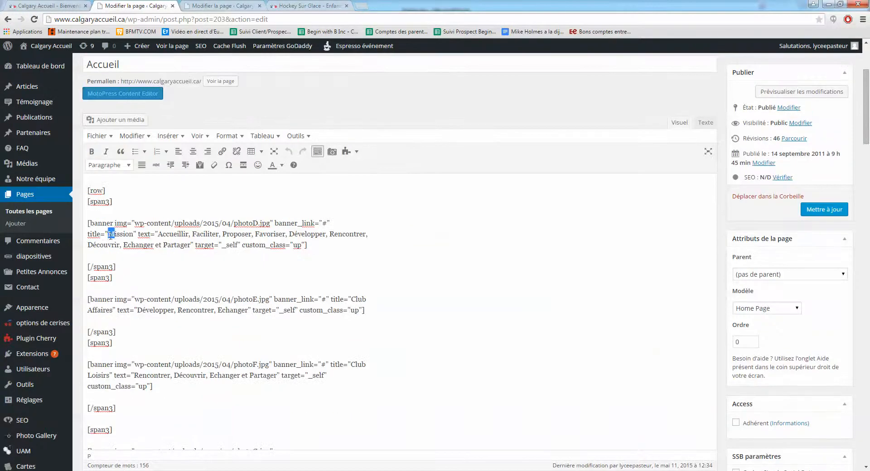
mouse_move(117, 202)
mouse_down()
mouse_move(87, 201)
mouse_move(104, 191)
mouse_move(88, 191)
mouse_move(97, 201)
mouse_move(87, 202)
mouse_move(87, 191)
mouse_move(112, 202)
mouse_up()
click(118, 266)
click(96, 193)
click(87, 202)
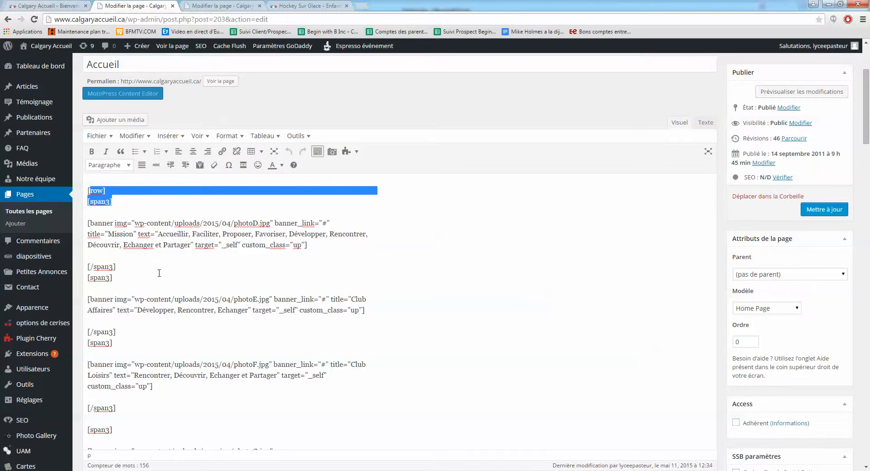
mouse_move(46, 341)
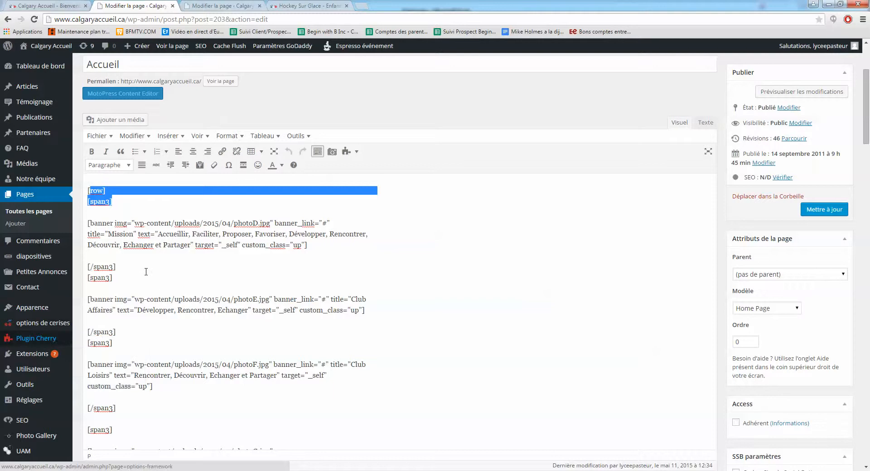
click(120, 202)
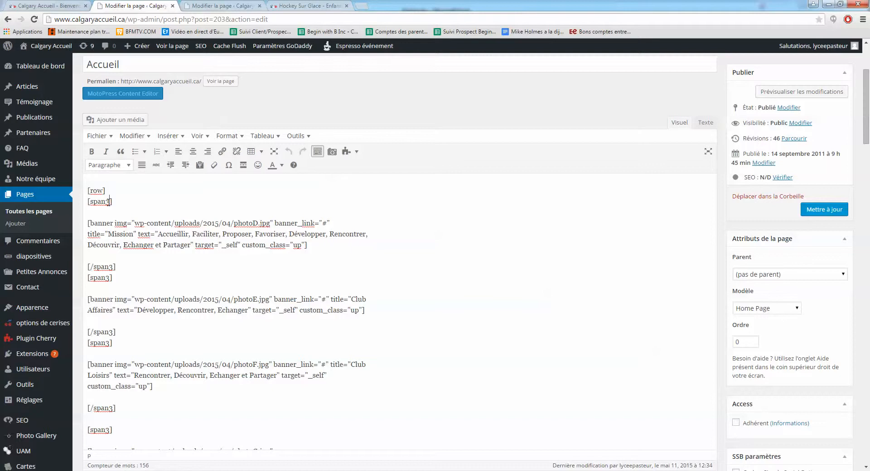
drag(109, 201, 121, 264)
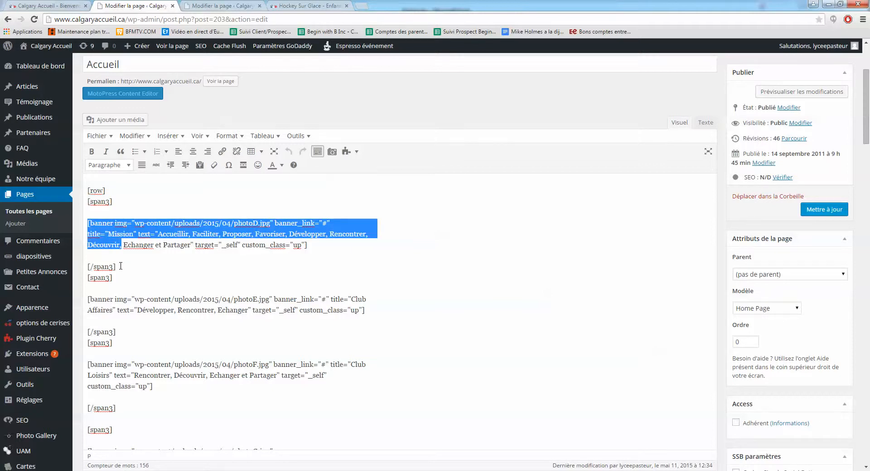
click(120, 265)
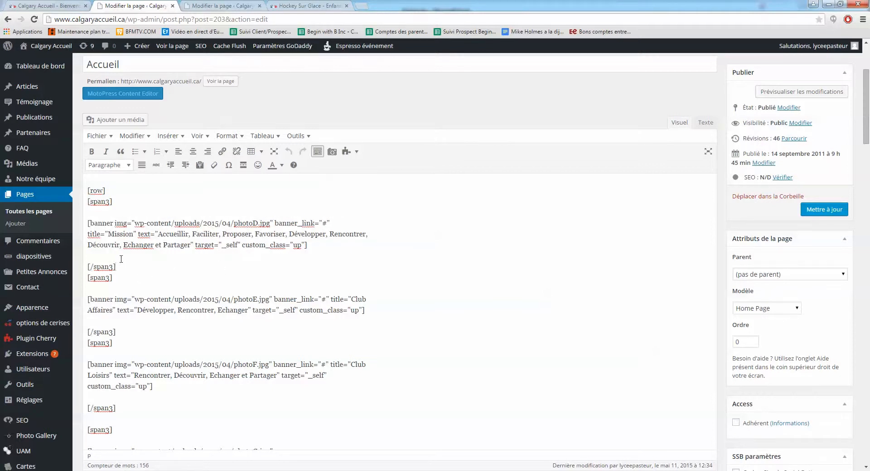
- Highlight the entire Mission banner shortcode between its span3 tags, from the image path to the custom class
drag(110, 201, 106, 202)
scroll(119, 231, down, 1)
scroll(119, 231, up, 1)
click(103, 211)
drag(87, 223, 314, 246)
click(314, 245)
- Compare the Mission banner on the live homepage with the title attribute in its shortcode
click(32, 9)
scroll(359, 372, down, 2)
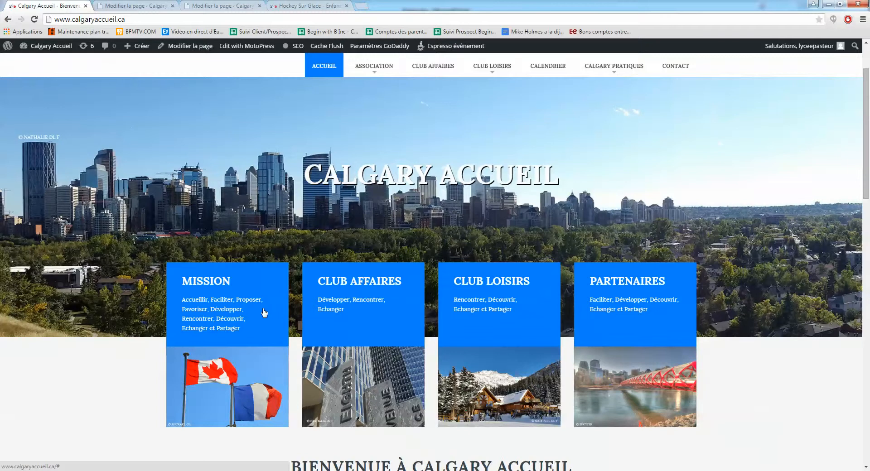
click(136, 6)
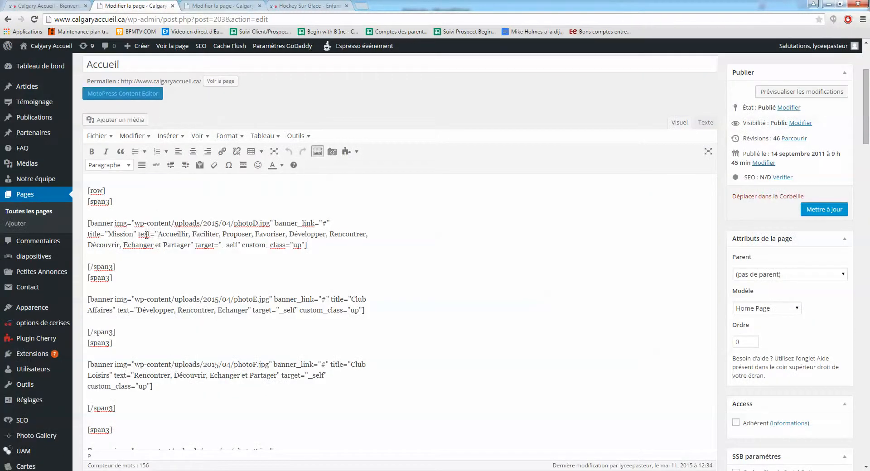
drag(109, 234, 130, 235)
click(52, 6)
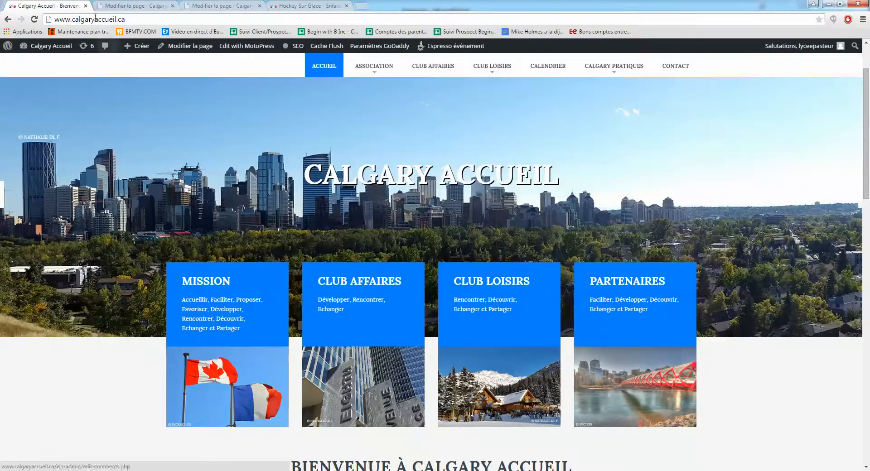
click(134, 6)
- Highlight the Mission banner's text attribute value, from "Accueillir" to "Partager"
drag(158, 234, 191, 249)
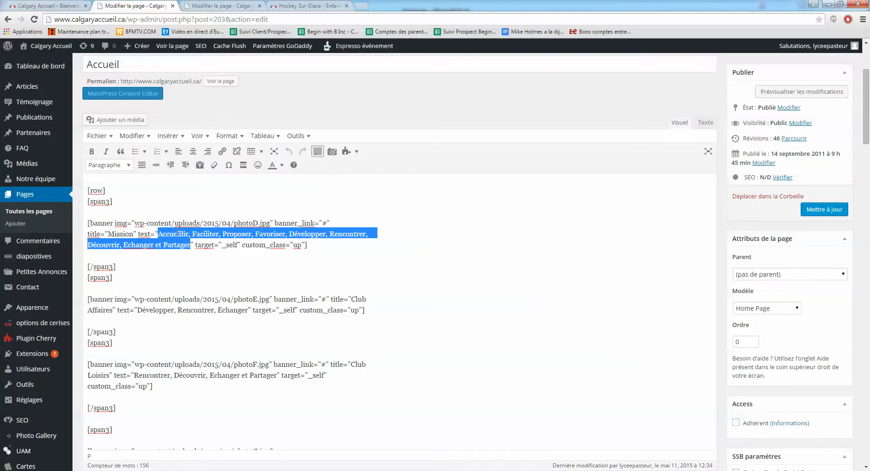
click(177, 234)
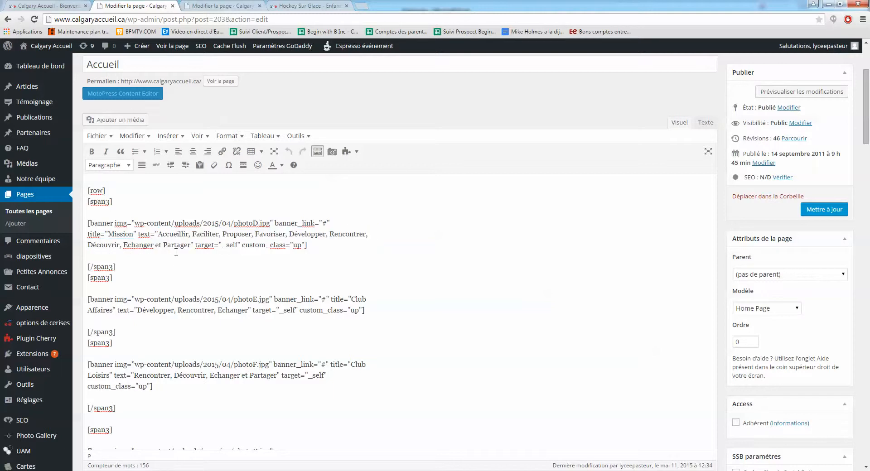
drag(159, 234, 191, 245)
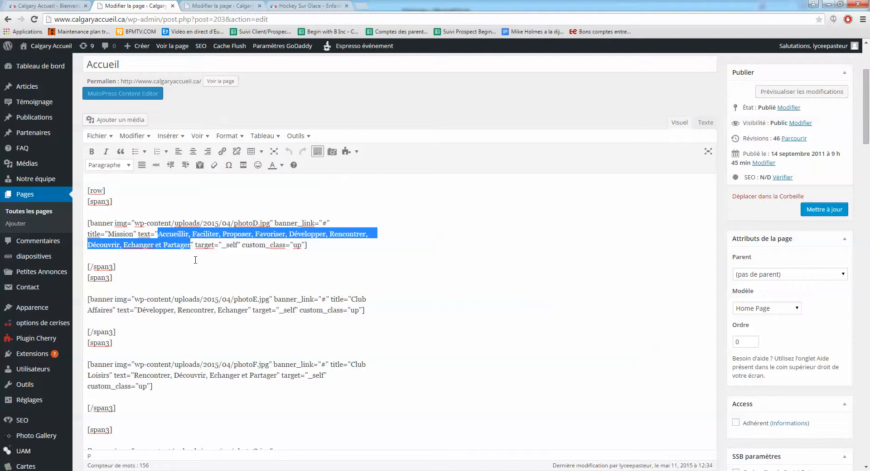
- Review the span3 blocks that enclose the Club Affaires, Club Loisirs and Partenaires banner shortcodes
scroll(196, 260, down, 5)
scroll(186, 262, up, 3)
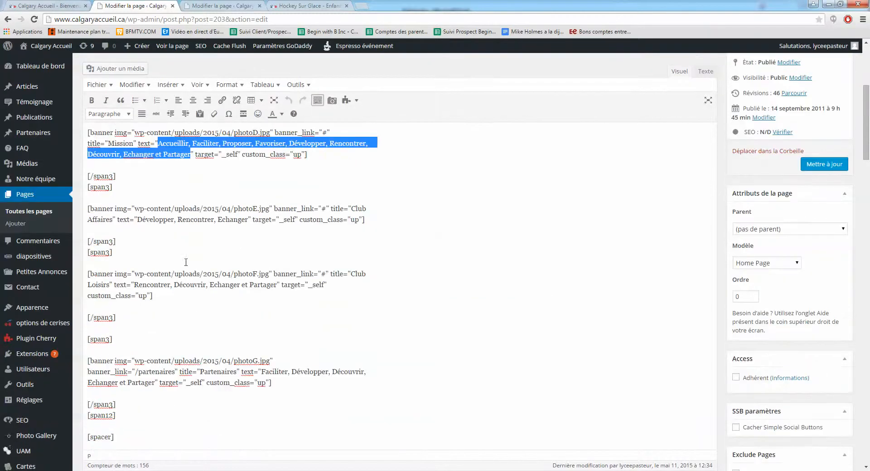
click(110, 255)
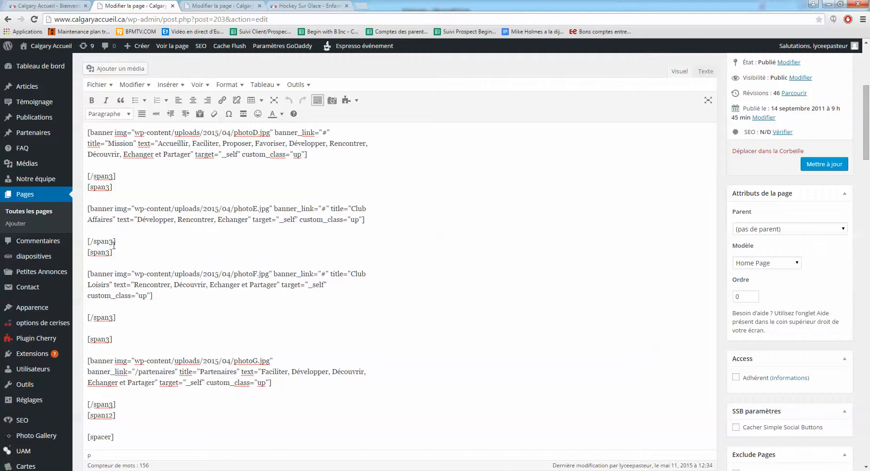
- Examine the Mission banner's custom_class attribute and compare it with the banner on the live homepage
drag(242, 155, 285, 157)
click(299, 156)
scroll(322, 176, up, 4)
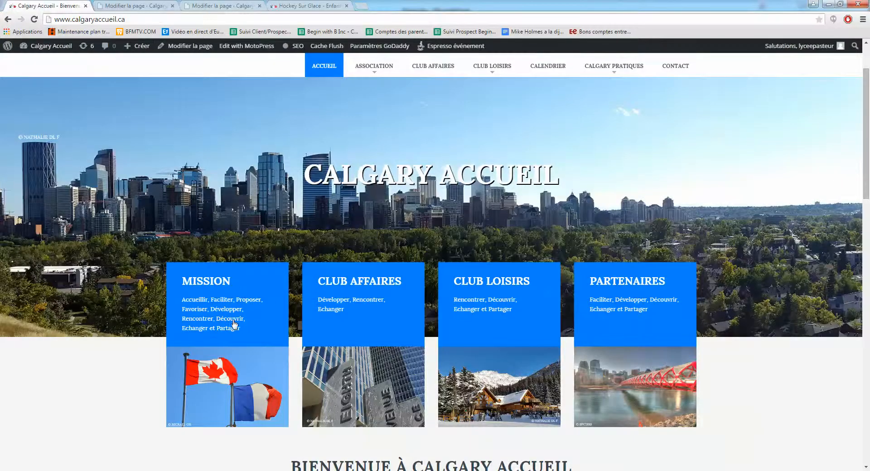
click(133, 5)
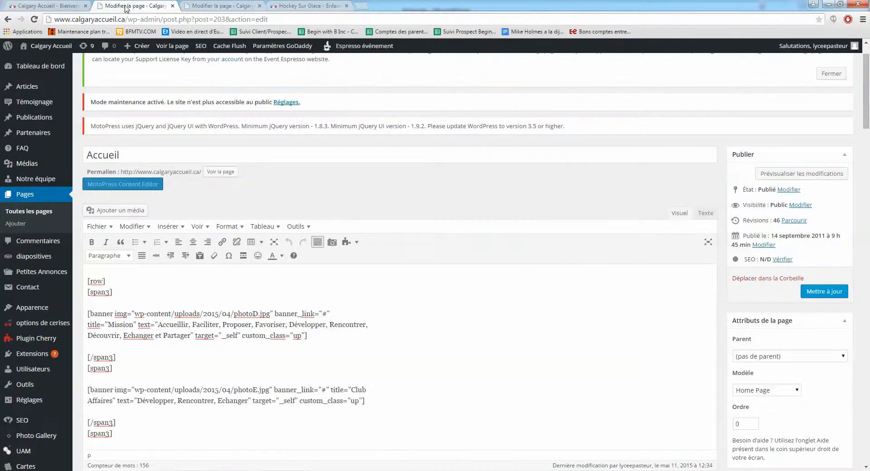
- Highlight the Mission banner's img attribute value, wp-content/uploads/2015/04/photoD.jpg
scroll(162, 323, down, 3)
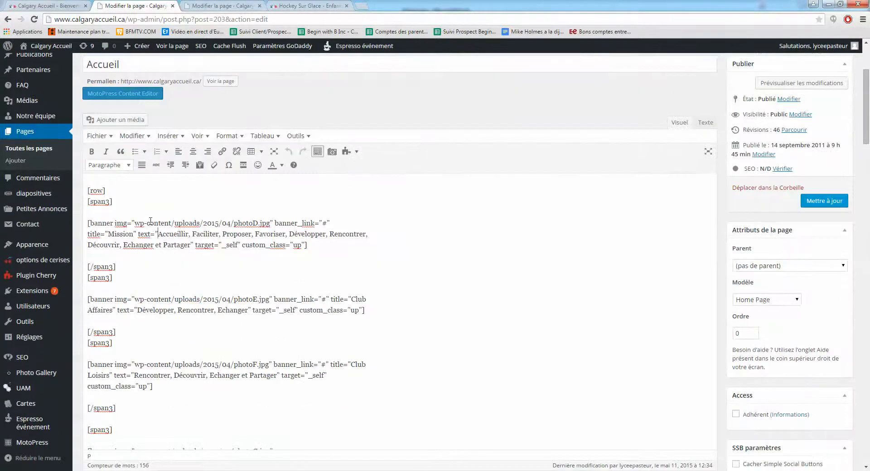
drag(140, 223, 269, 227)
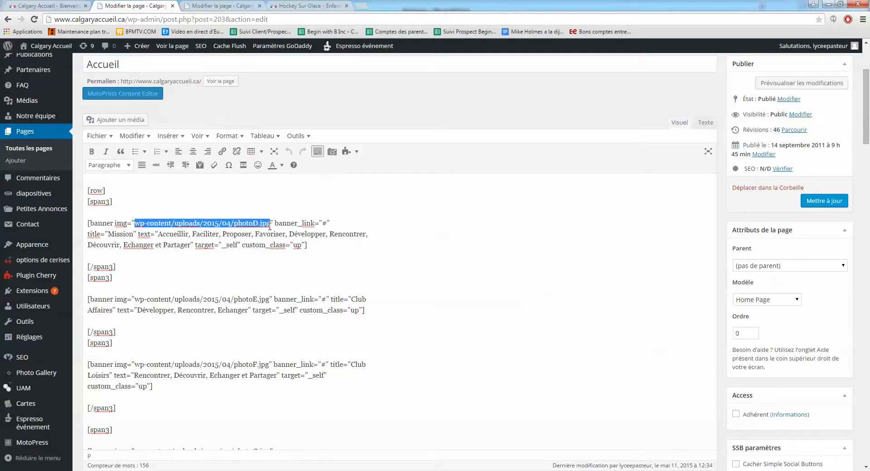
click(270, 232)
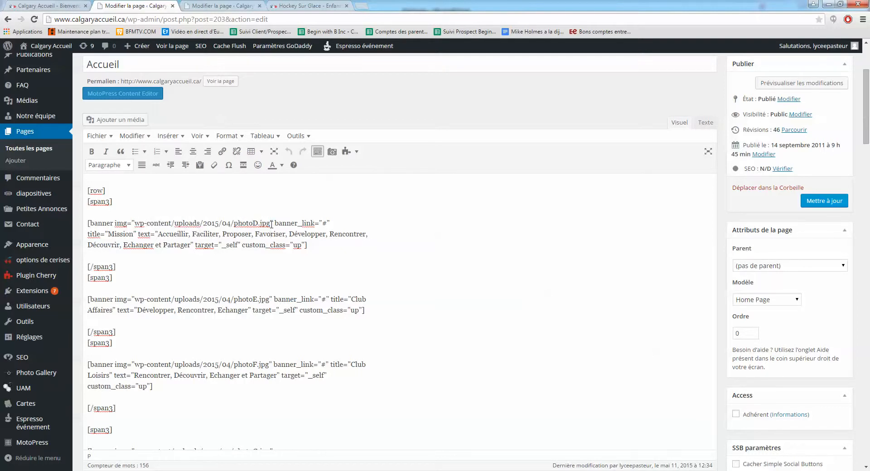
drag(270, 223, 133, 224)
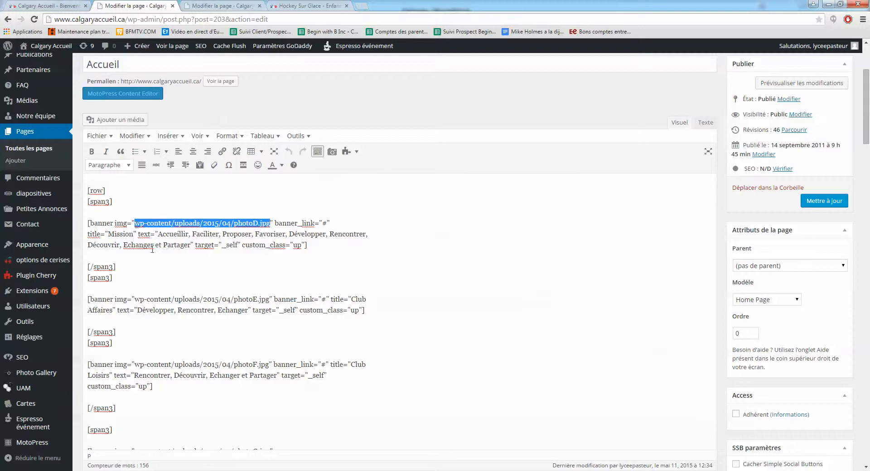
scroll(152, 249, up, 3)
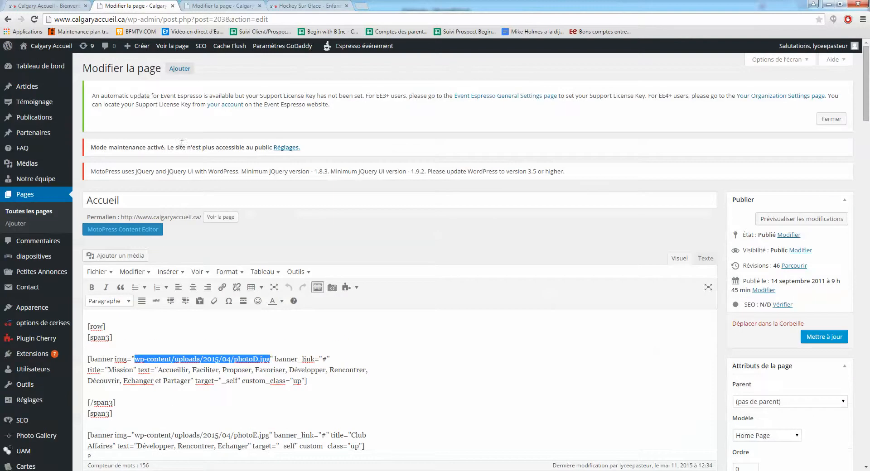
- Open the media library in place of the Club Loisirs page editor and look over the uploaded images
click(216, 4)
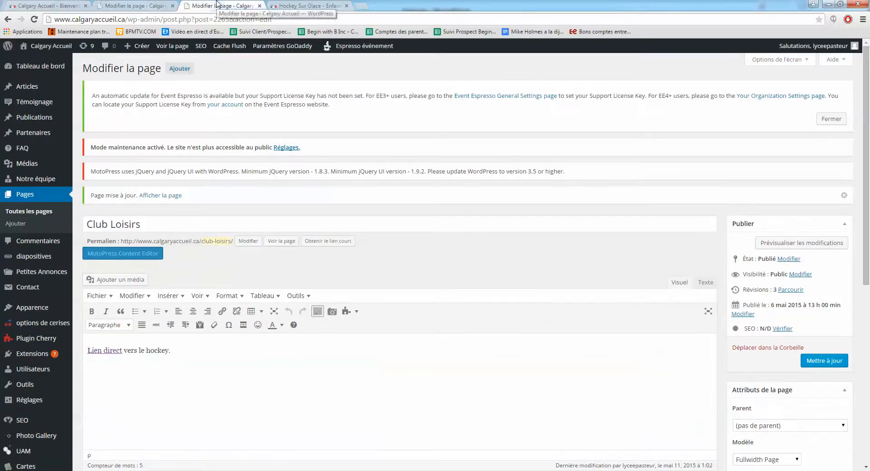
click(26, 164)
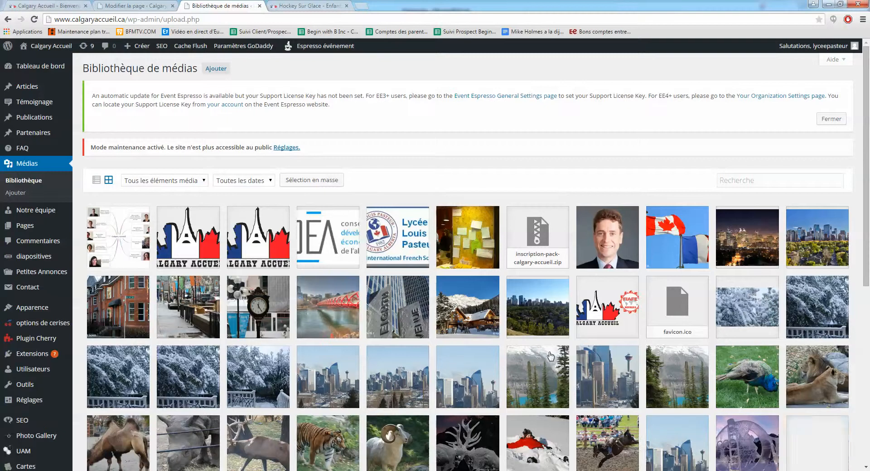
scroll(493, 355, down, 2)
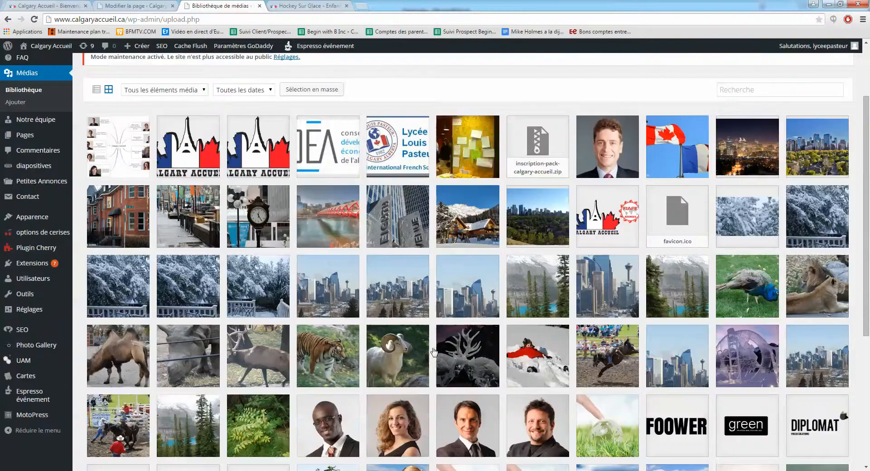
scroll(434, 352, up, 2)
- Reselect the photoD.jpg path in the Accueil page's Mission banner, and return to the media library to compare
click(136, 5)
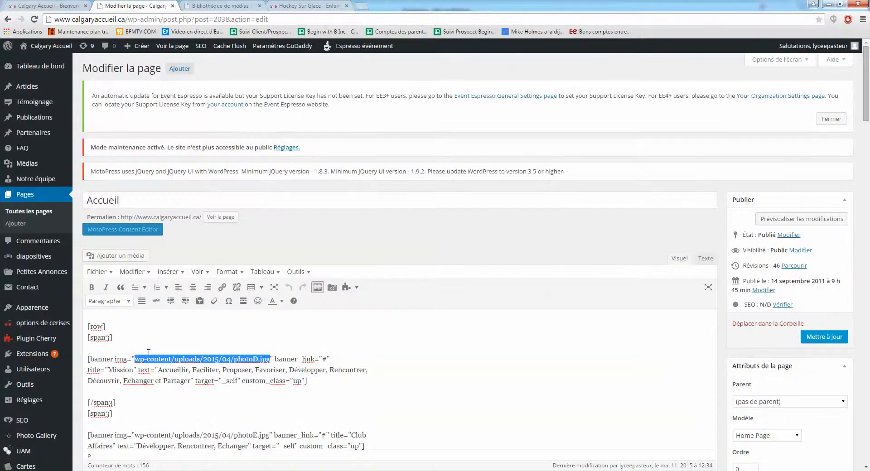
click(135, 364)
drag(135, 358, 271, 359)
click(236, 5)
scroll(270, 190, down, 3)
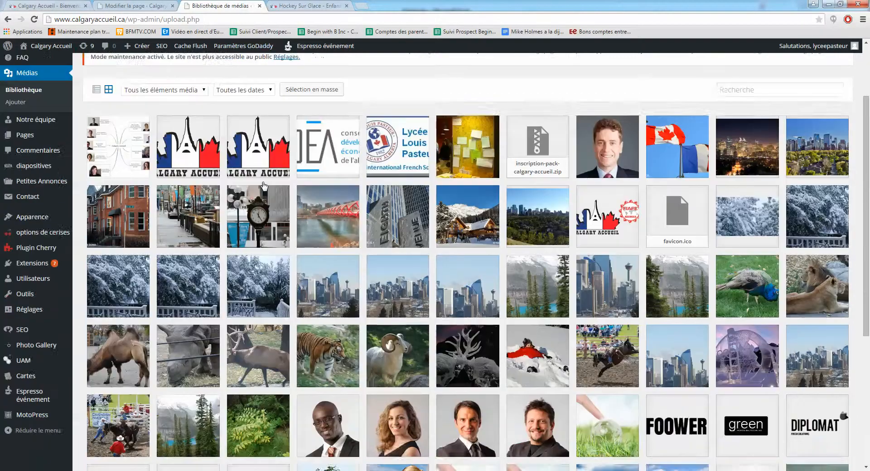
scroll(270, 191, up, 3)
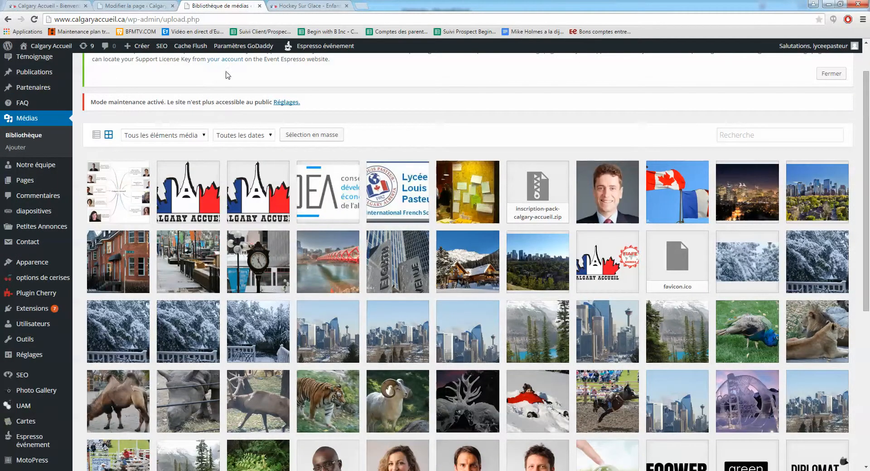
- View the upload page for new media and return to the media library
click(14, 150)
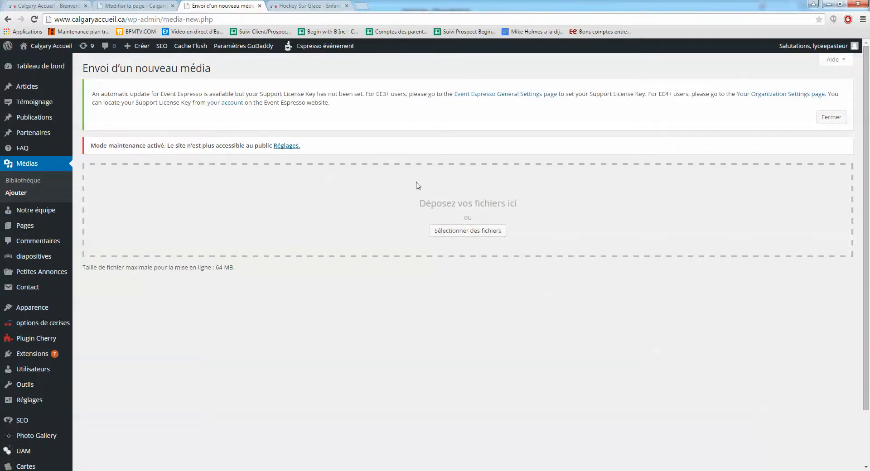
click(43, 185)
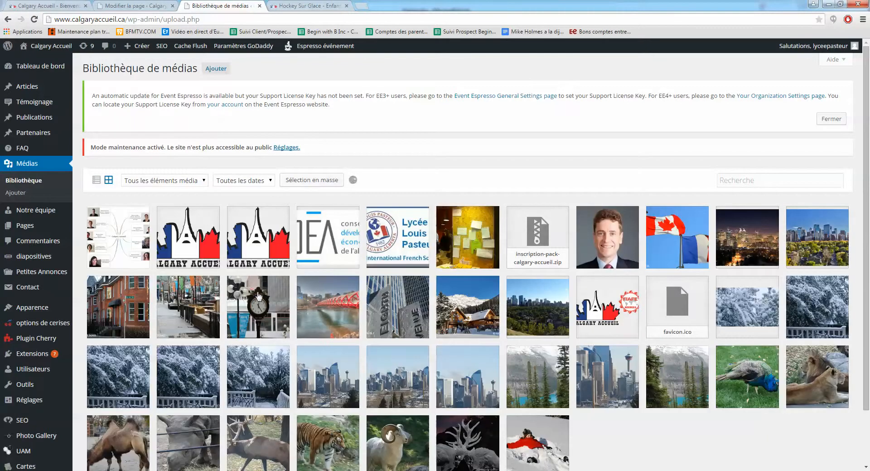
- Open the details of the street clock image photoH.jpg and highlight its full web address
click(256, 314)
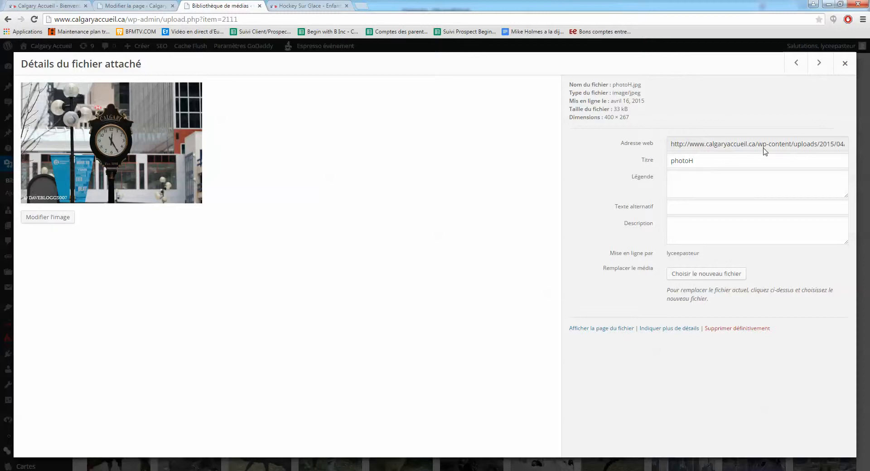
drag(758, 145, 868, 142)
click(670, 144)
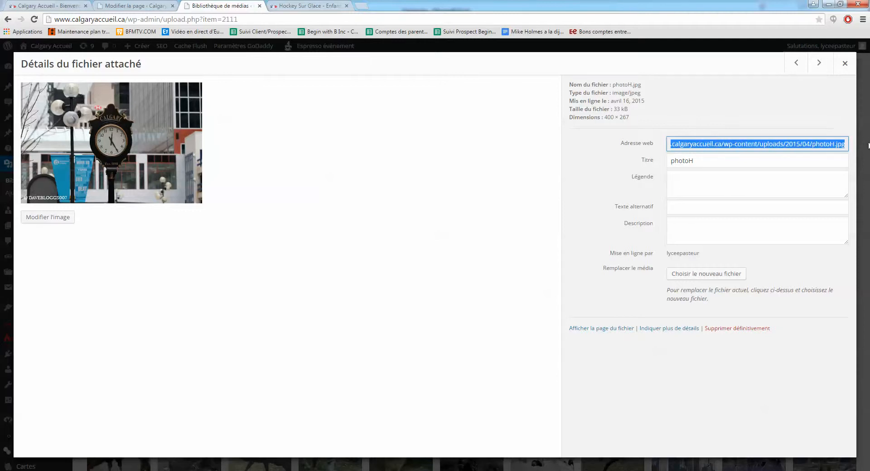
click(745, 147)
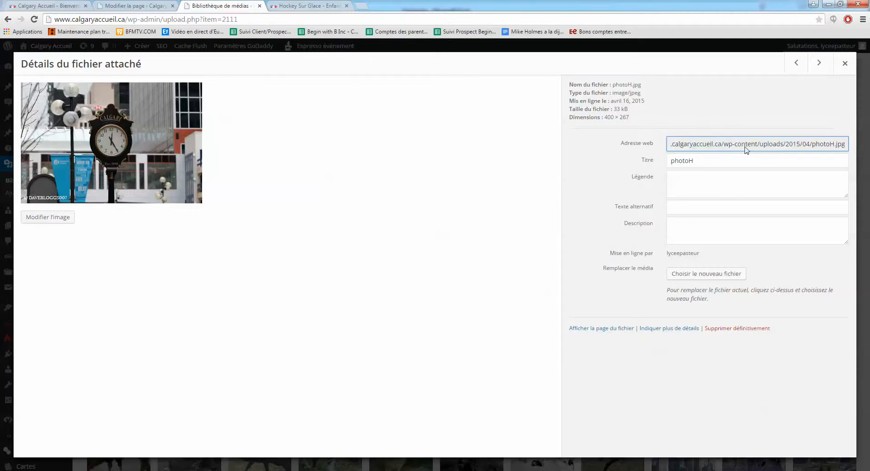
click(720, 146)
drag(722, 147, 659, 147)
click(756, 151)
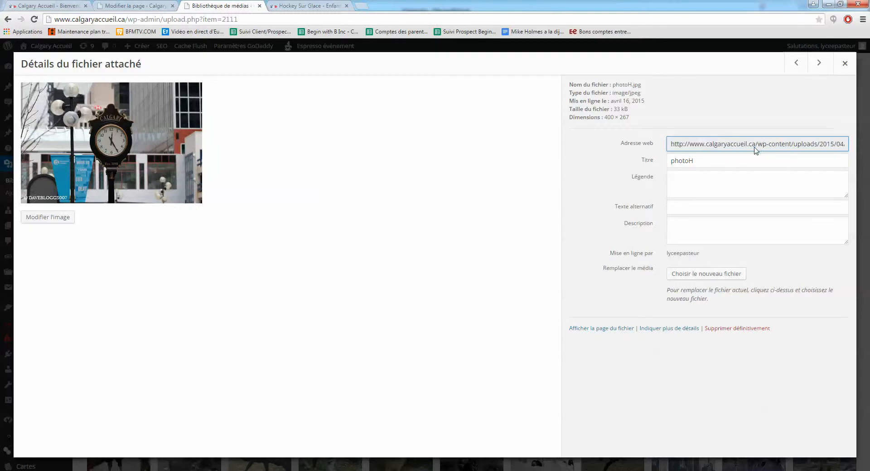
drag(755, 148, 670, 144)
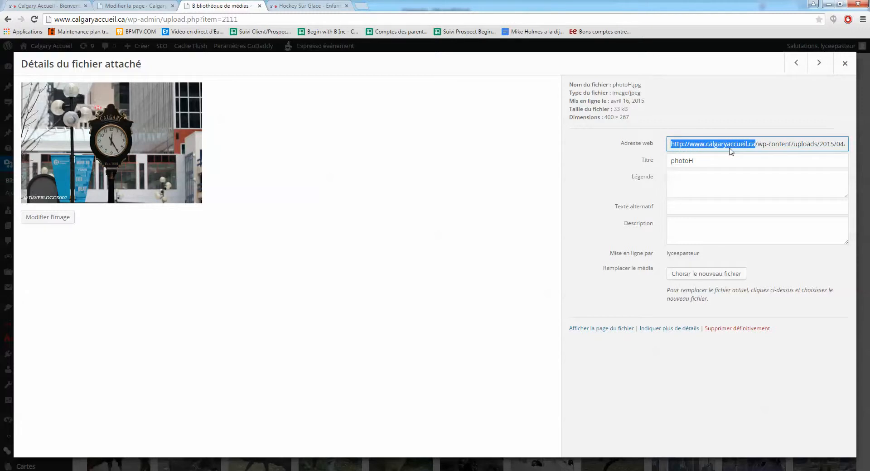
click(759, 145)
drag(757, 144, 657, 148)
click(733, 145)
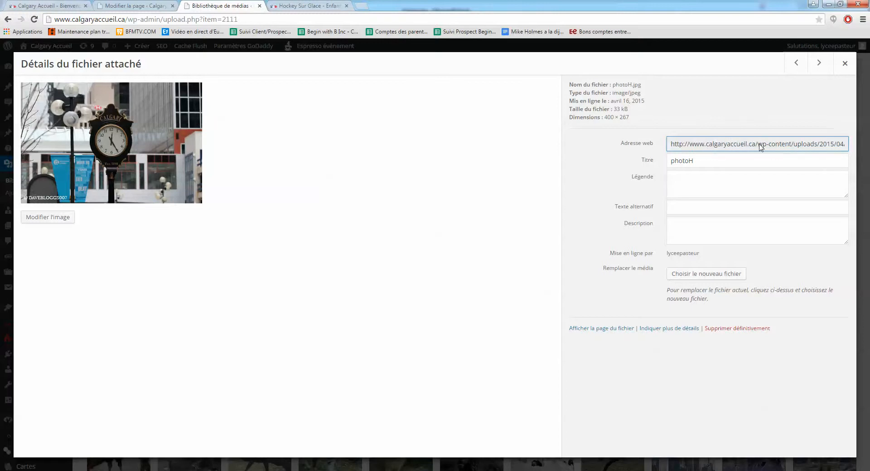
- Copy only the relative path wp-content/uploads/2015/04/photoH.jpg from the image's web address
drag(758, 145, 847, 143)
key(ctrl+c)
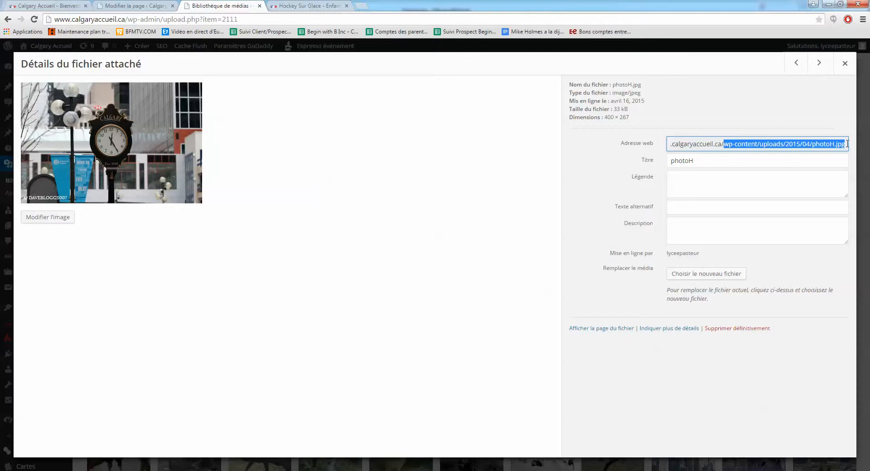
right_click(798, 148)
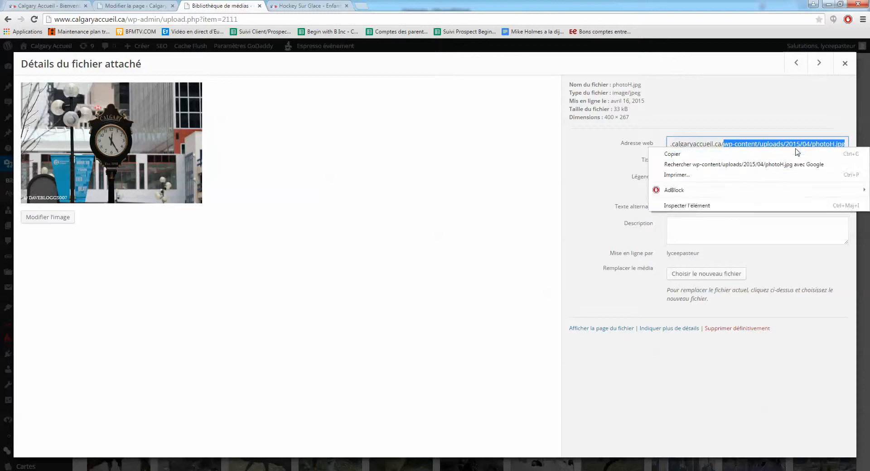
click(797, 154)
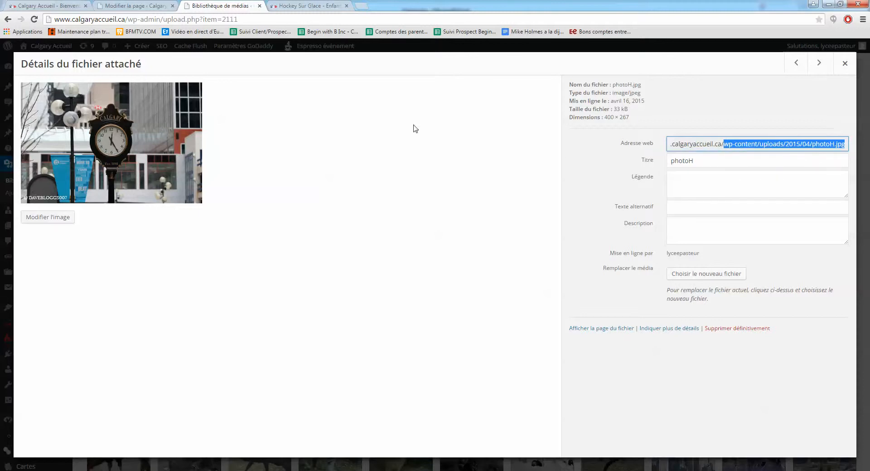
- Replace the Mission banner's img path on the Accueil page with the copied wp-content/uploads/2015/04/photoH.jpg
click(126, 6)
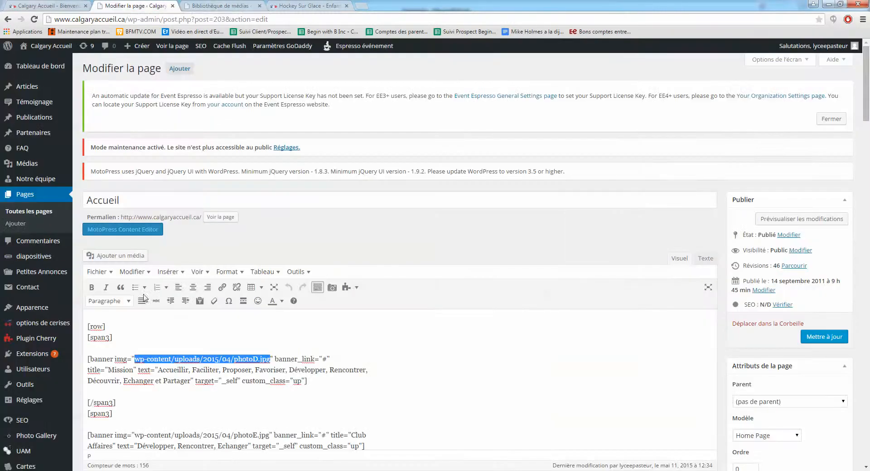
click(142, 367)
drag(134, 359, 274, 360)
right_click(156, 361)
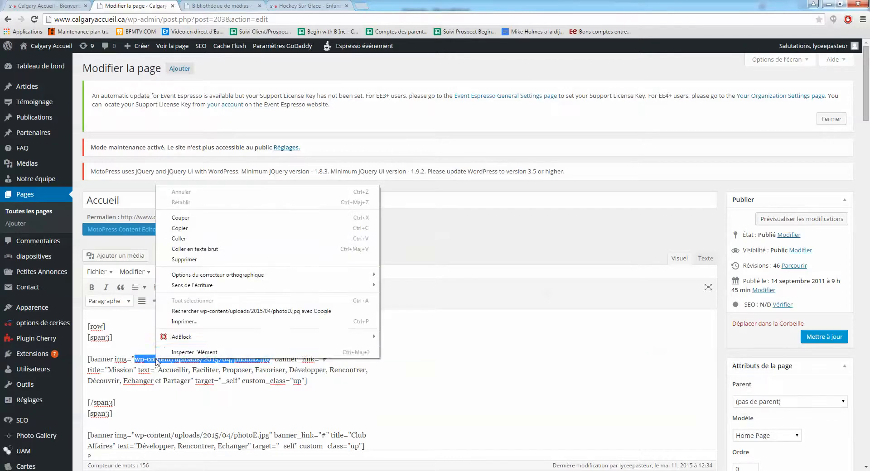
click(193, 240)
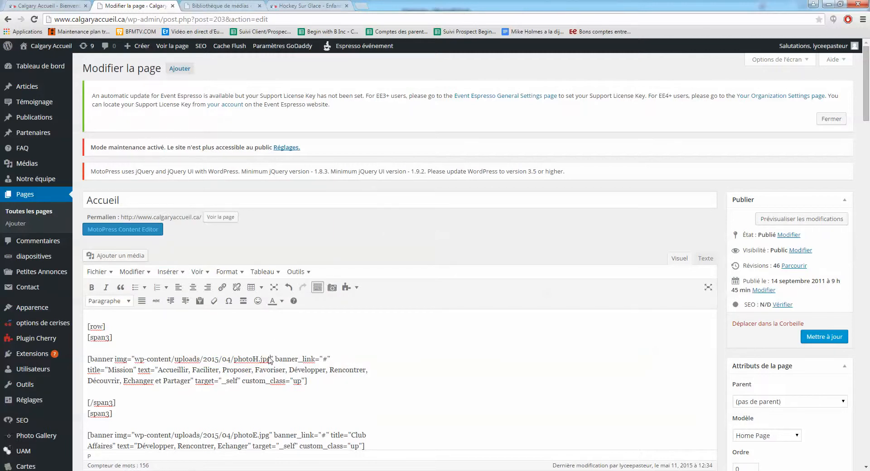
- Undo the image path replacement in the Mission banner shortcode and clear the selection
key(ctrl+z)
scroll(256, 276, down, 2)
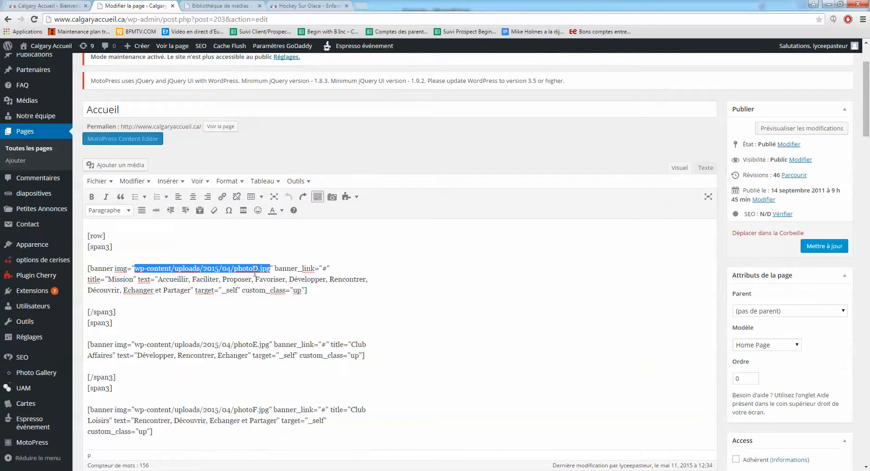
click(260, 292)
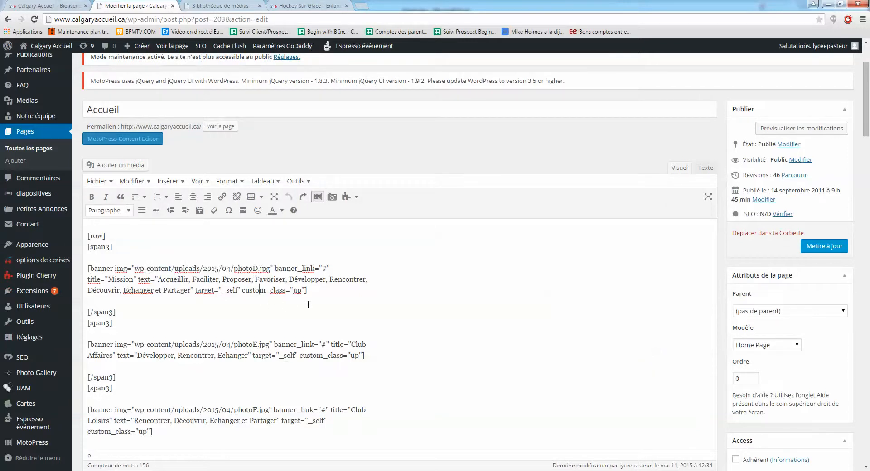
- Highlight the "#" value of the Mission banner's banner_link attribute and compare it with the banner's link on the live homepage
click(68, 6)
click(135, 6)
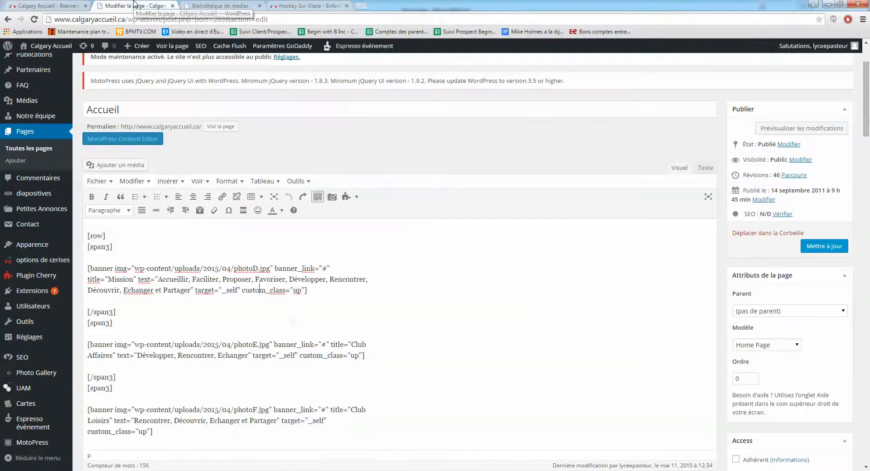
scroll(306, 287, down, 1)
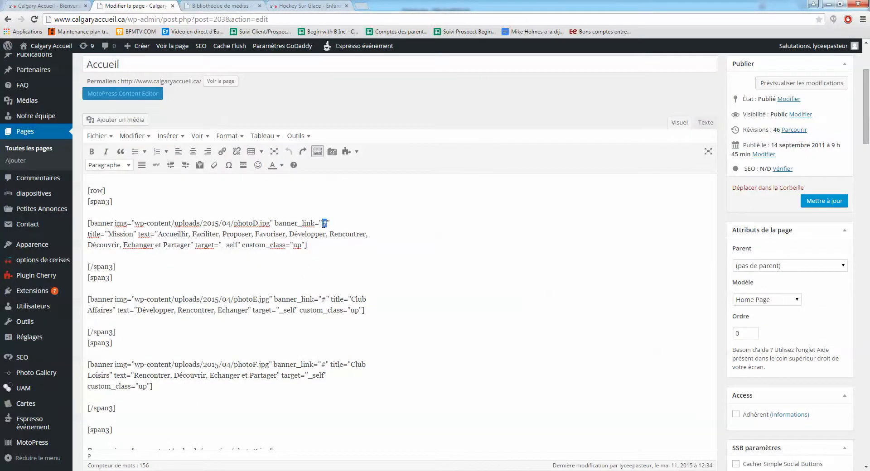
click(54, 6)
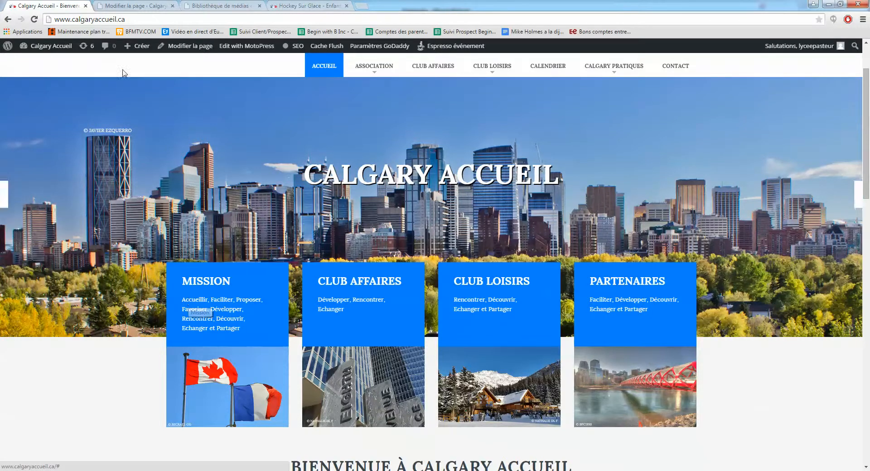
click(146, 6)
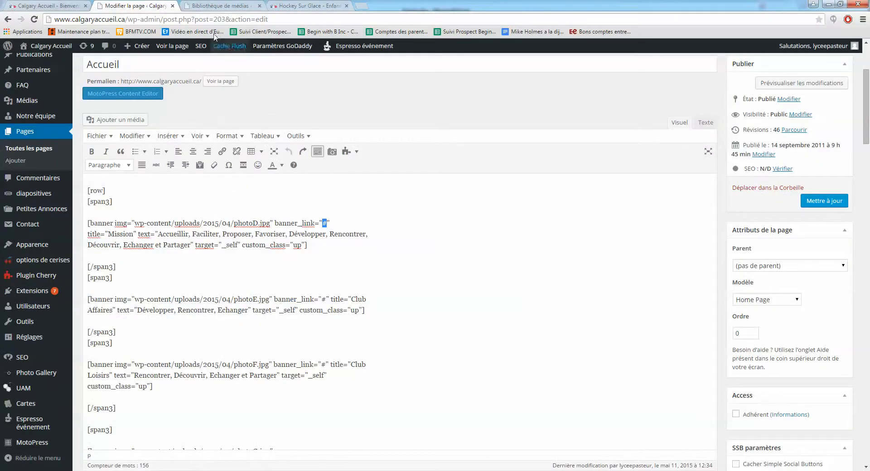
- Open the Club Loisirs page on the live site and copy the club-loisirs part of its web address
click(215, 5)
click(62, 4)
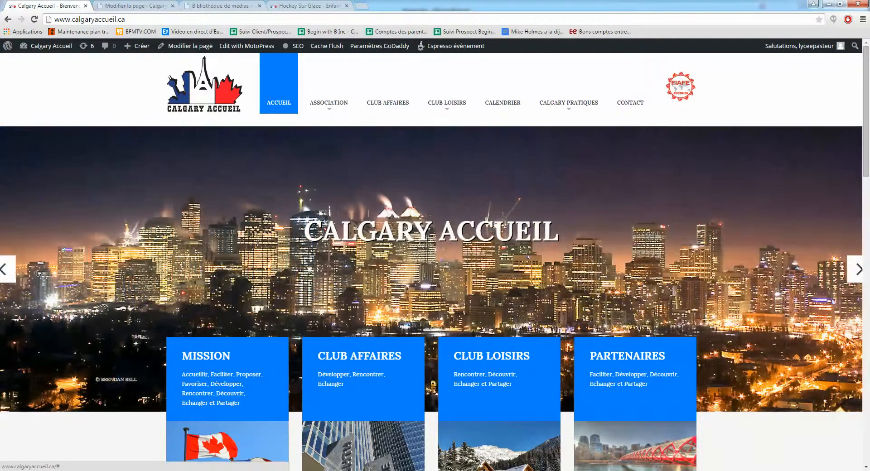
click(389, 102)
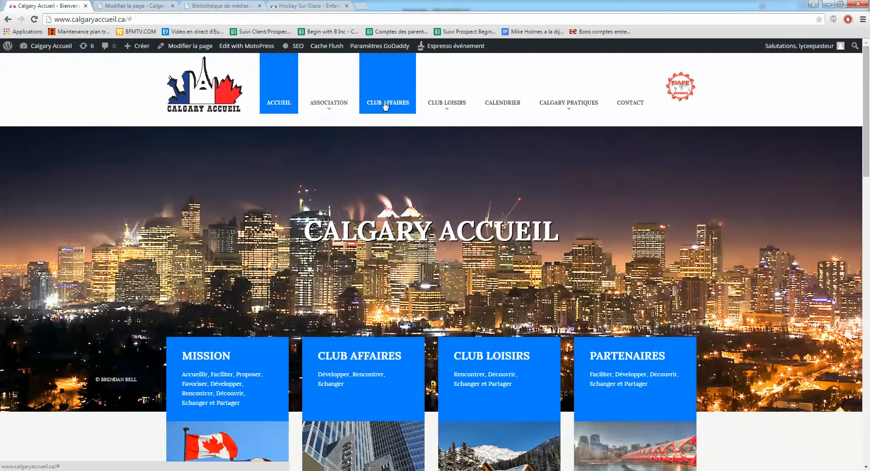
mouse_move(446, 106)
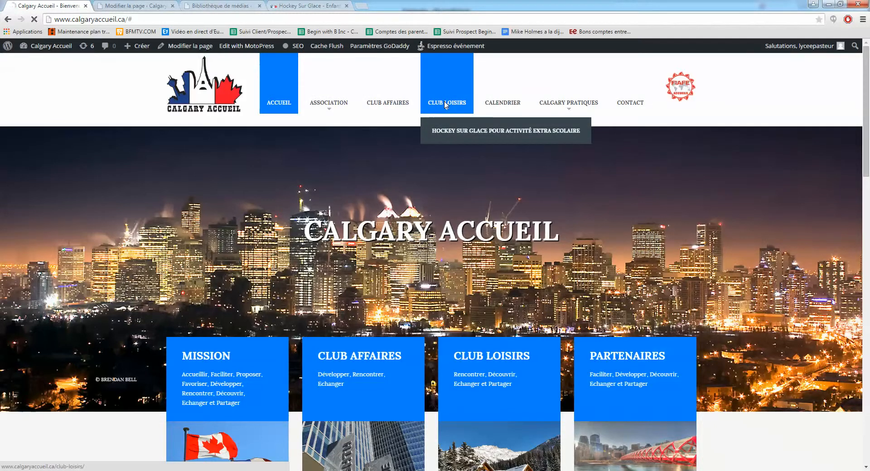
click(193, 61)
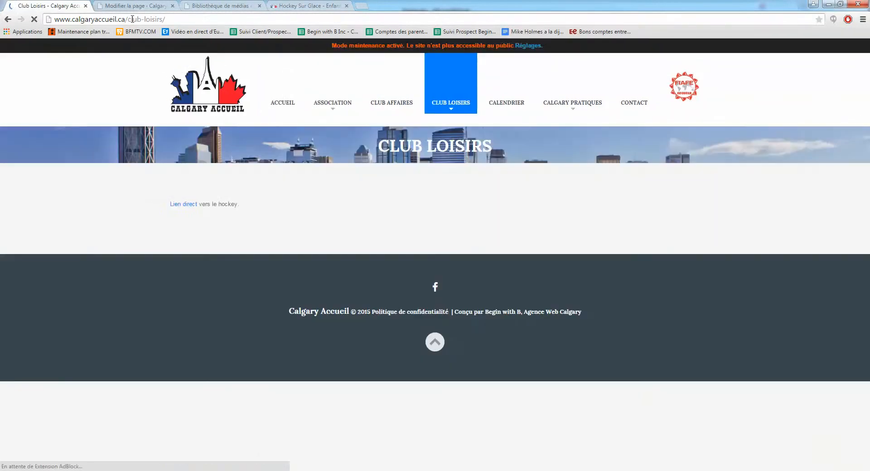
click(132, 20)
click(130, 19)
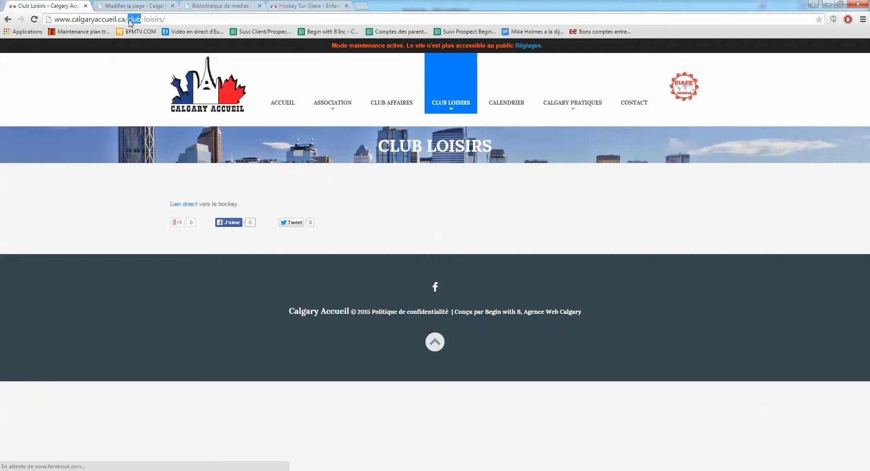
drag(138, 18, 162, 19)
key(ctrl+c)
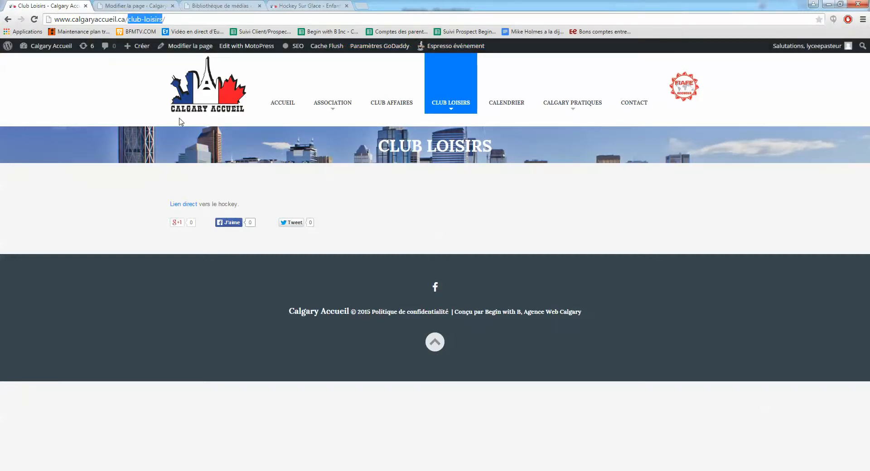
- Replace the "#" in the Mission banner's banner_link on the Accueil edit page with the copied club-loisirs
click(142, 5)
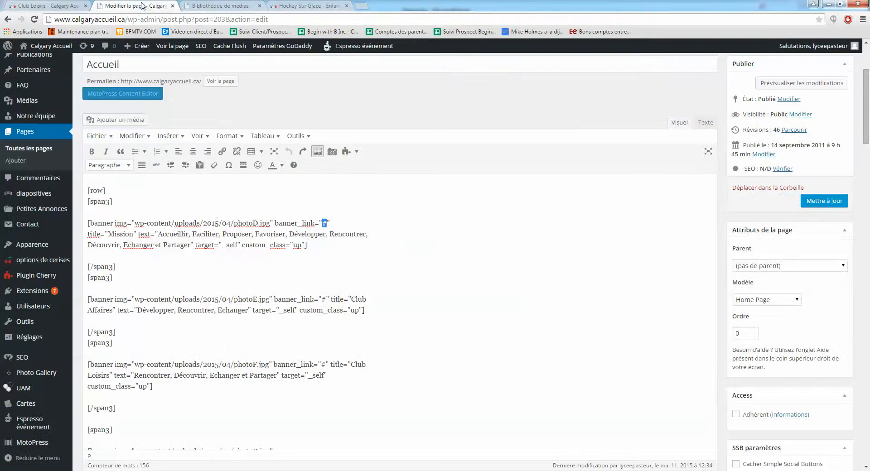
click(218, 223)
key(ctrl+v)
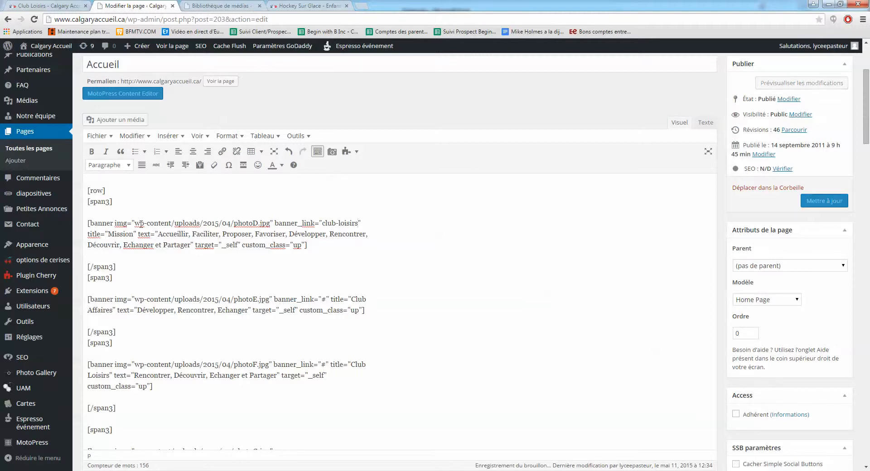
- Return the live site to its homepage and reset the Mission banner's banner_link to "#" on the Accueil edit page
click(61, 7)
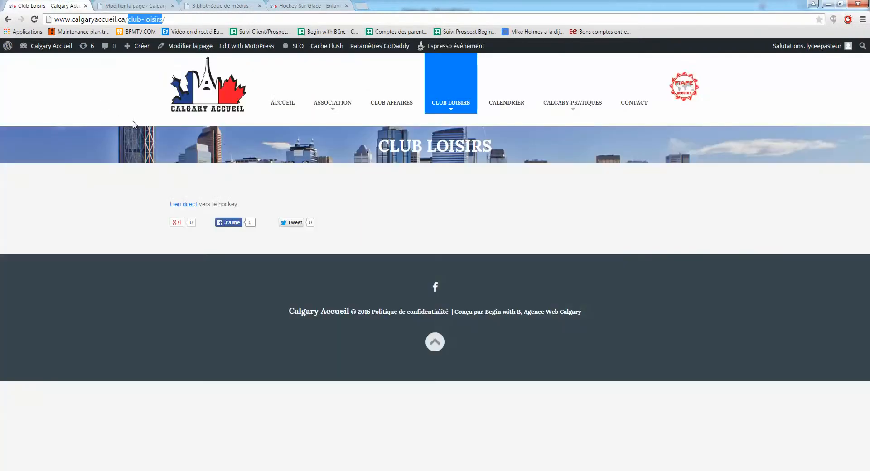
click(287, 108)
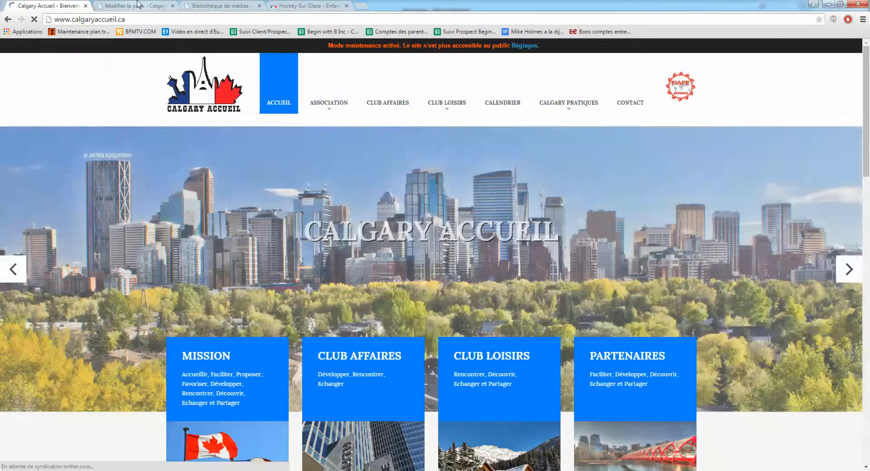
key(ctrl+Tab)
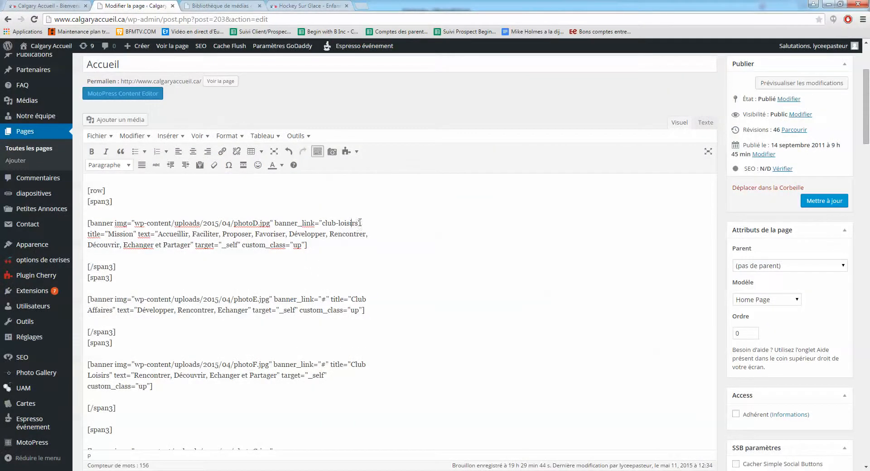
drag(358, 223, 322, 223)
text(#)
- Highlight the Partenaires banner's span3 block in the shortcodes and compare it with the matching banner on the live homepage
scroll(282, 221, down, 2)
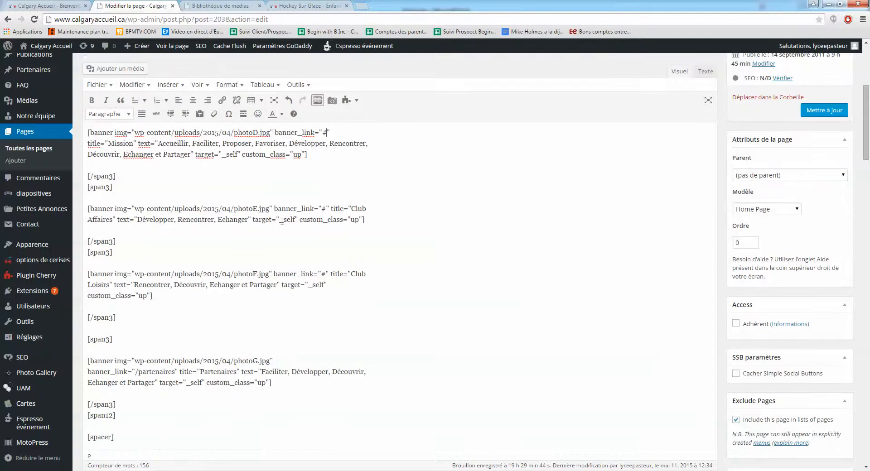
scroll(282, 222, down, 2)
scroll(282, 221, down, 1)
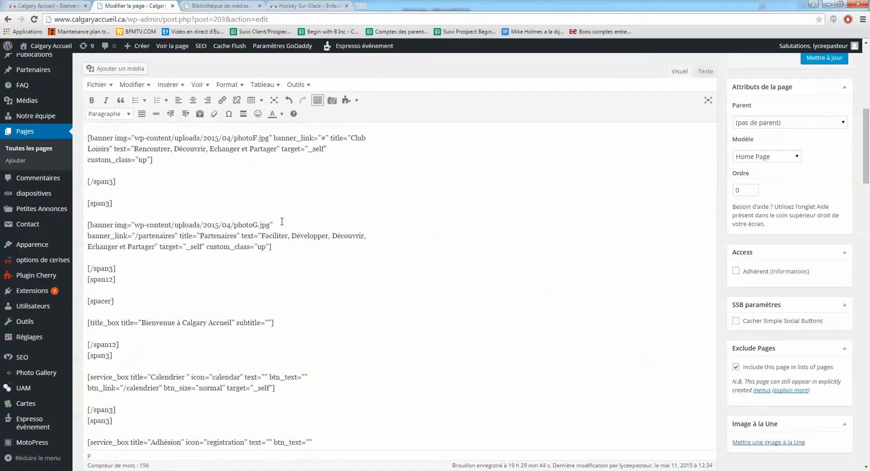
scroll(282, 222, down, 1)
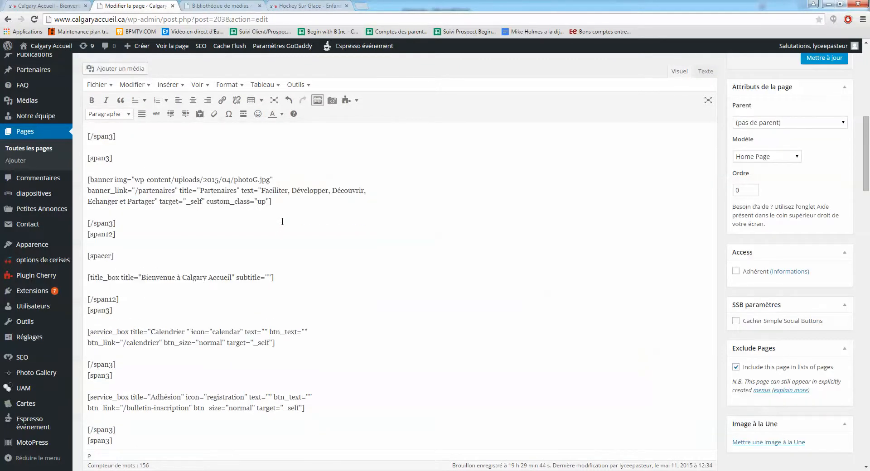
drag(124, 223, 88, 156)
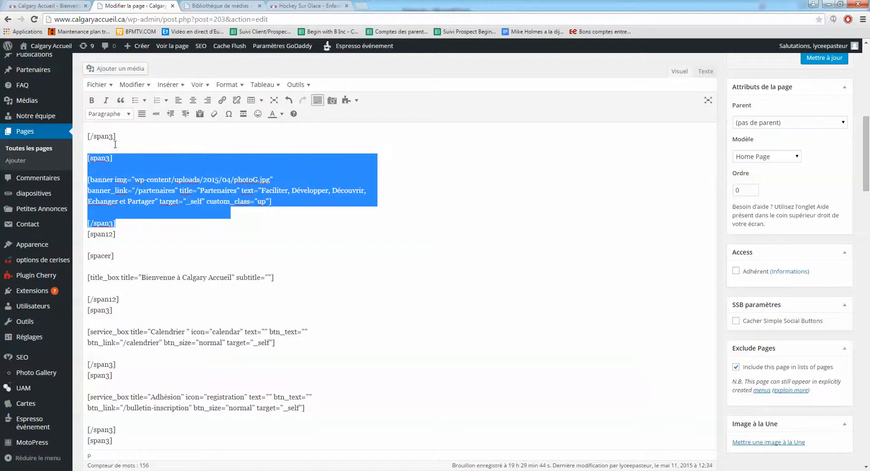
click(45, 5)
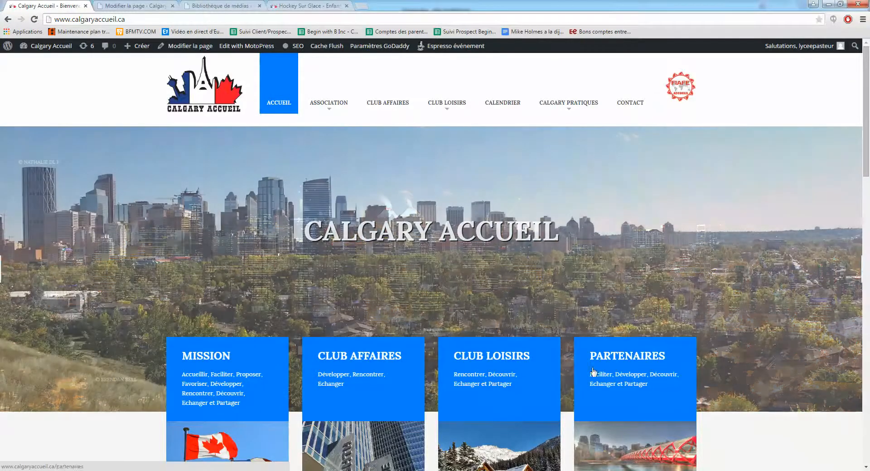
click(136, 5)
- Highlight the title_box text "Bienvenue à Calgary Accueil" and match it to the heading on the live homepage
scroll(218, 209, down, 2)
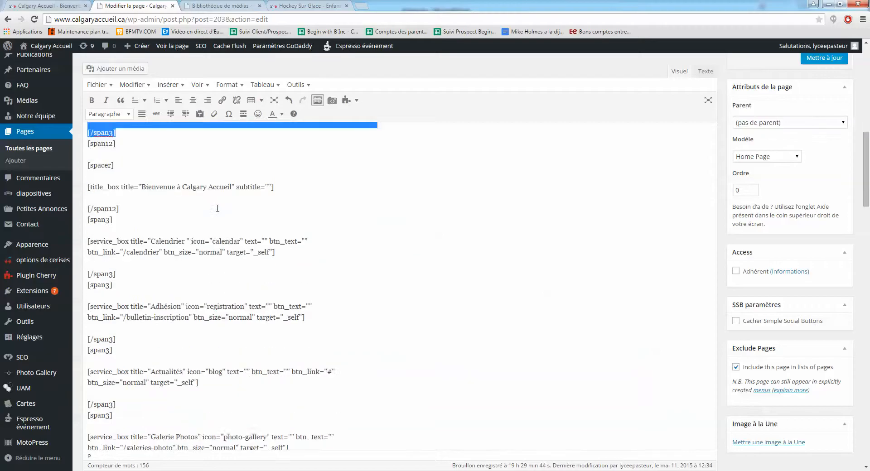
click(202, 187)
triple_click(151, 185)
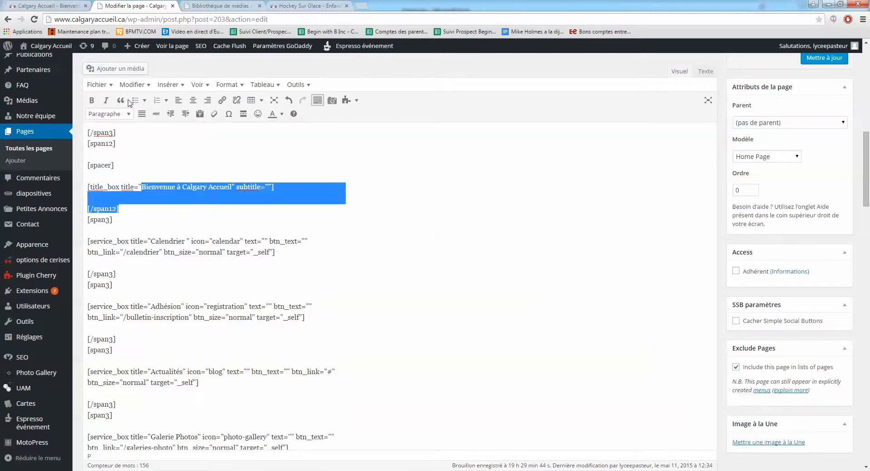
key(ctrl+1)
scroll(373, 200, down, 4)
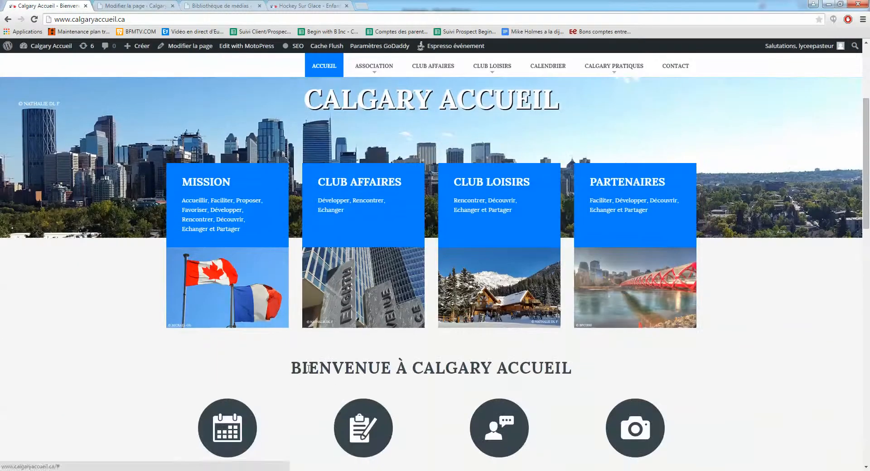
drag(291, 370, 572, 368)
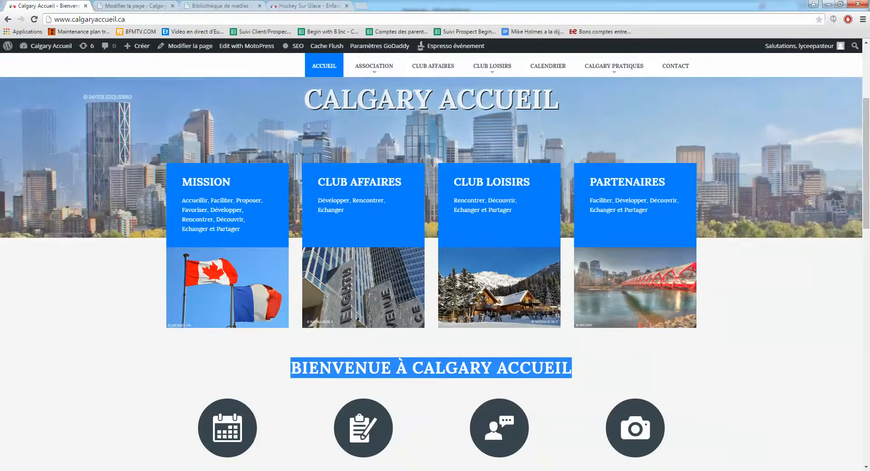
key(ctrl+2)
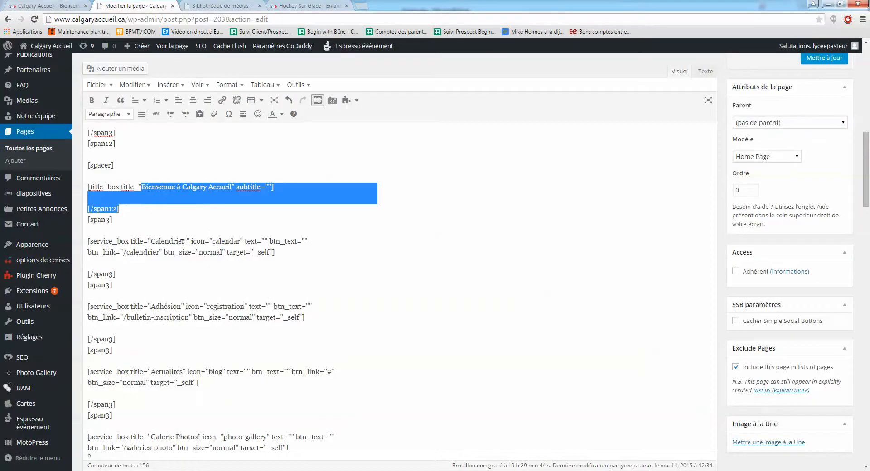
click(154, 192)
drag(143, 186, 257, 192)
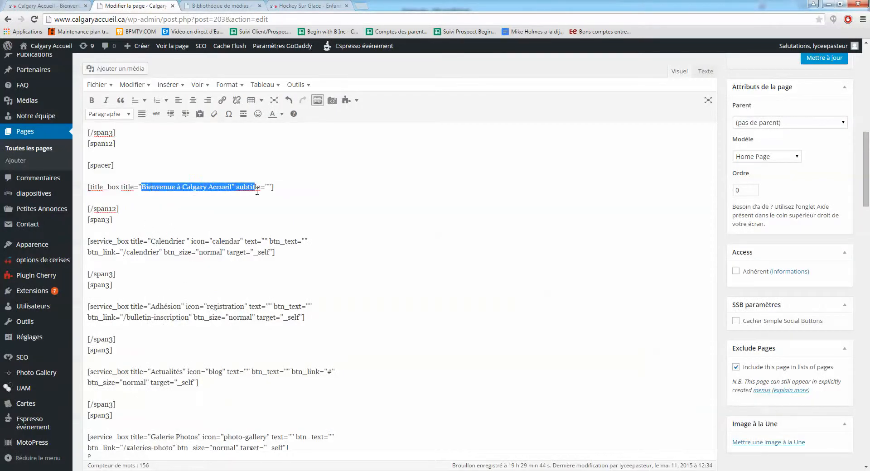
click(213, 229)
- Highlight the span3 service_box blocks below the title box and compare them with the round icons on the live homepage
scroll(212, 230, down, 1)
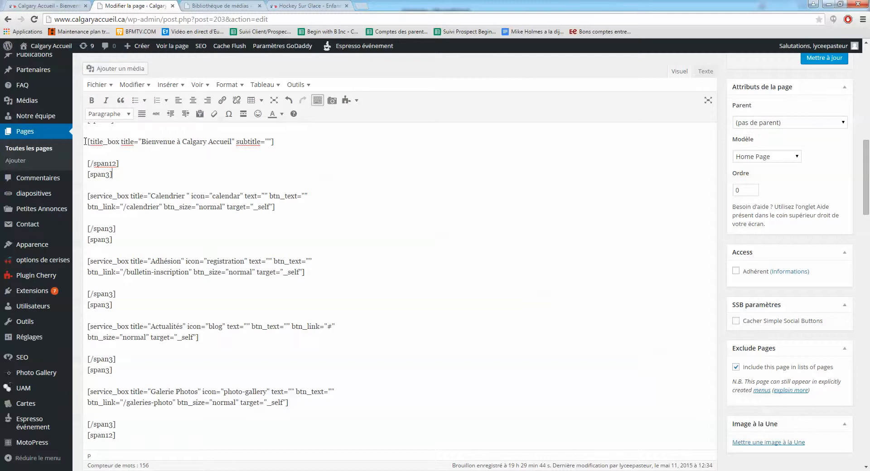
drag(88, 175, 112, 371)
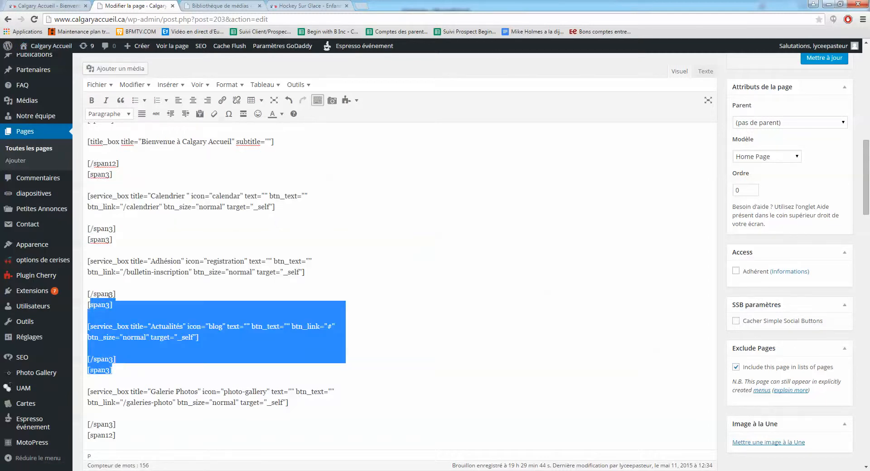
click(40, 5)
scroll(452, 301, down, 3)
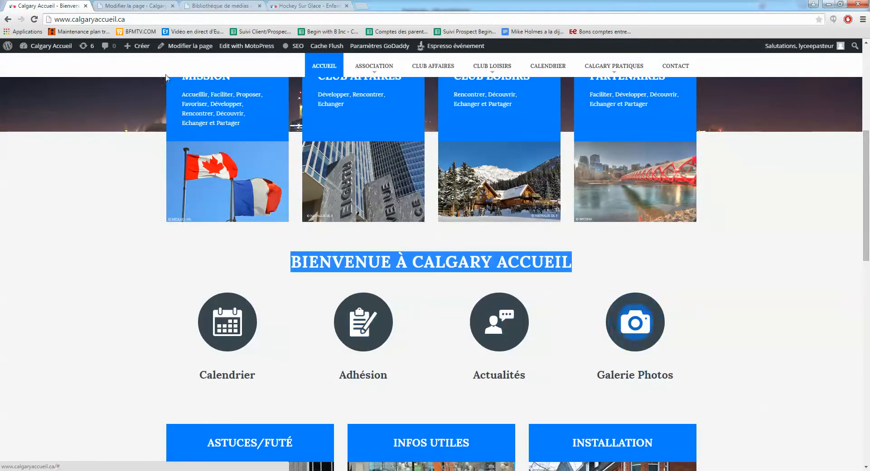
click(143, 6)
scroll(236, 289, down, 1)
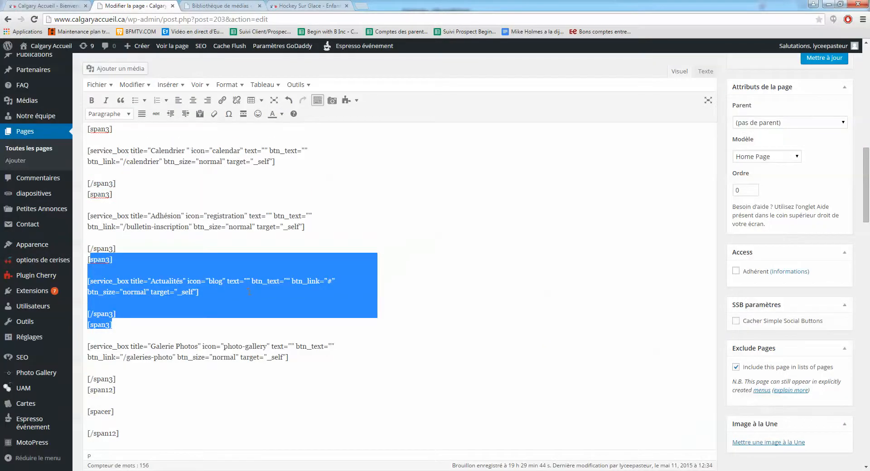
click(236, 289)
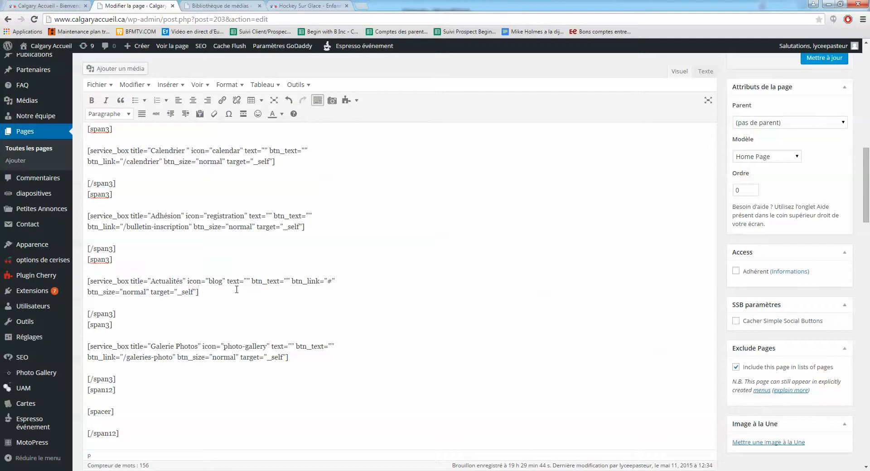
- Highlight the title, icon and btn_link values of the Calendrier service_box shortcode
click(178, 147)
drag(151, 150, 185, 154)
click(230, 150)
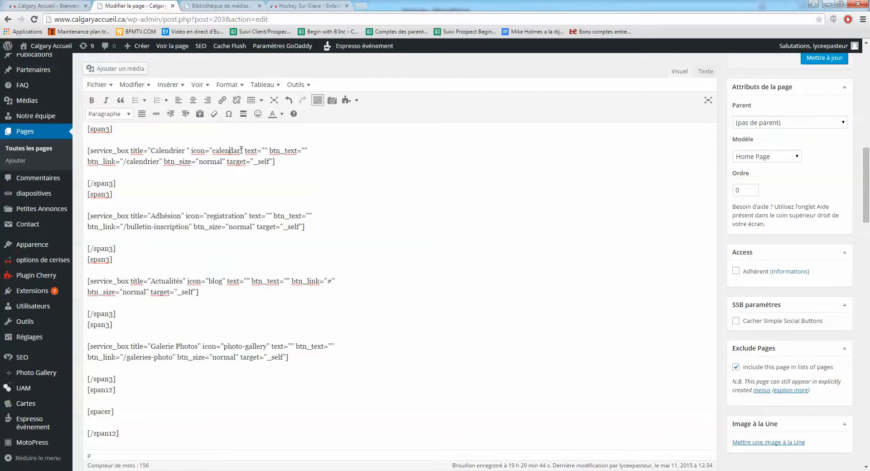
drag(239, 150, 214, 148)
drag(124, 161, 160, 162)
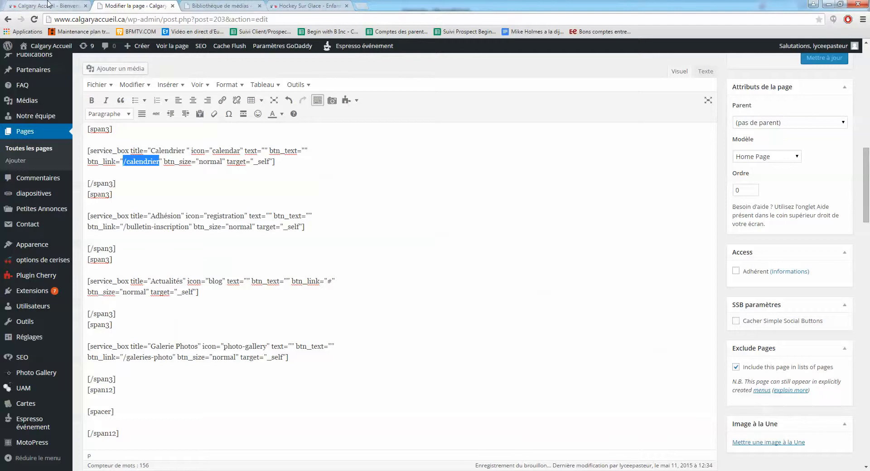
- Highlight the btn_link values of the Adhésion, Galerie Photos and Actualités service_box shortcodes
click(160, 227)
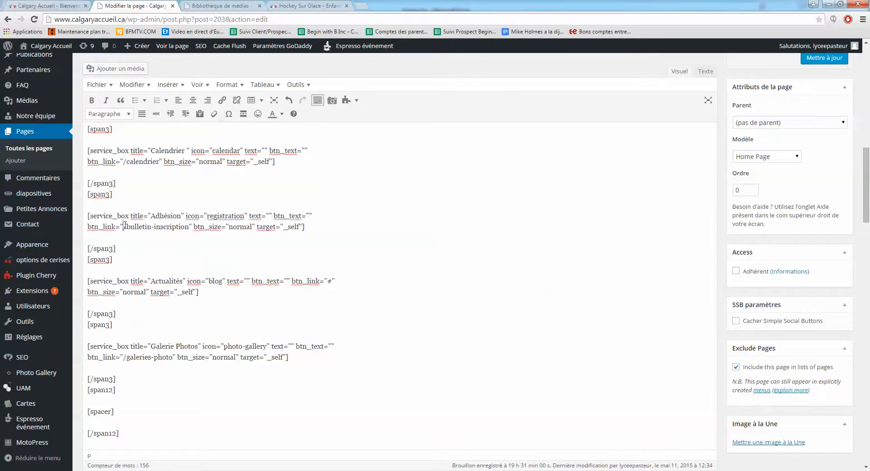
drag(122, 227, 187, 228)
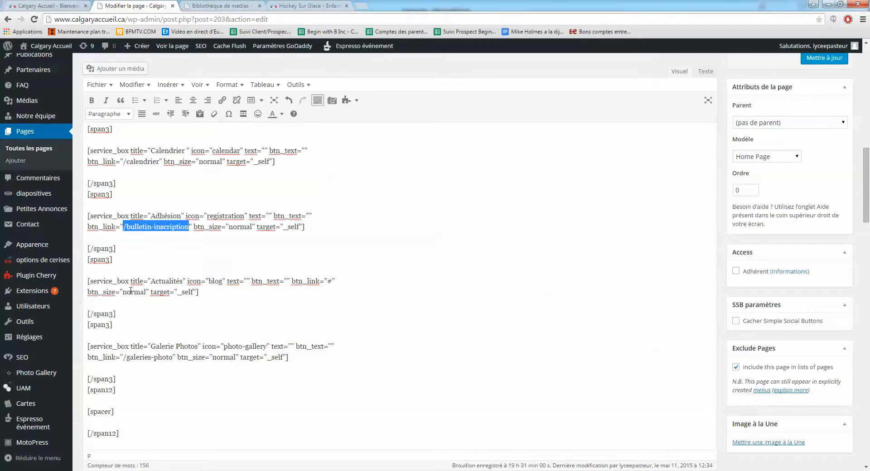
drag(123, 357, 174, 358)
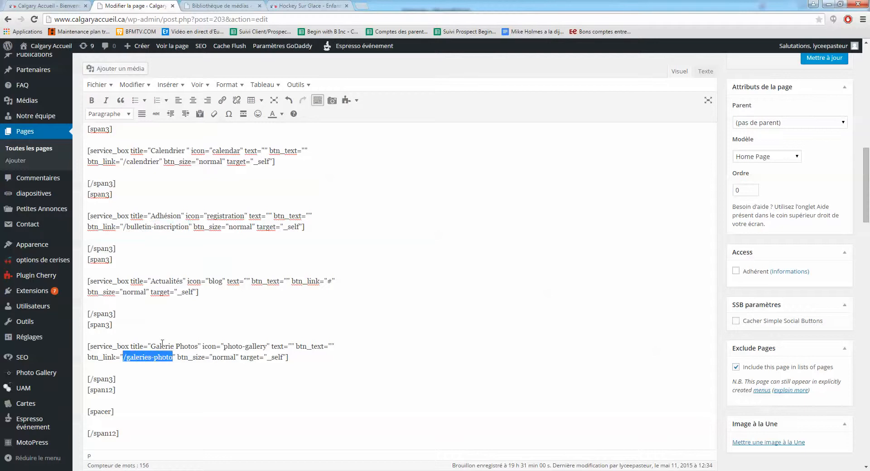
click(190, 280)
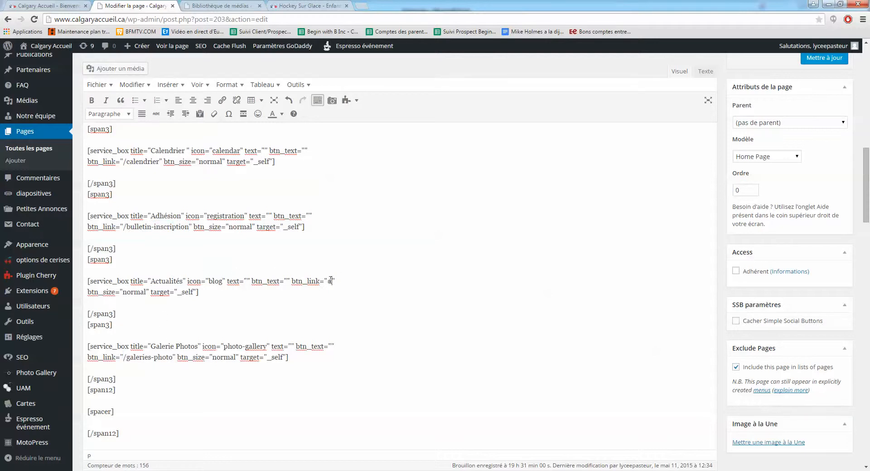
double_click(331, 281)
drag(311, 279, 317, 279)
double_click(330, 281)
- Compare the span4 banner blocks with the three image banners on the live homepage and highlight the Infos Utiles block
scroll(295, 274, down, 4)
scroll(281, 256, down, 3)
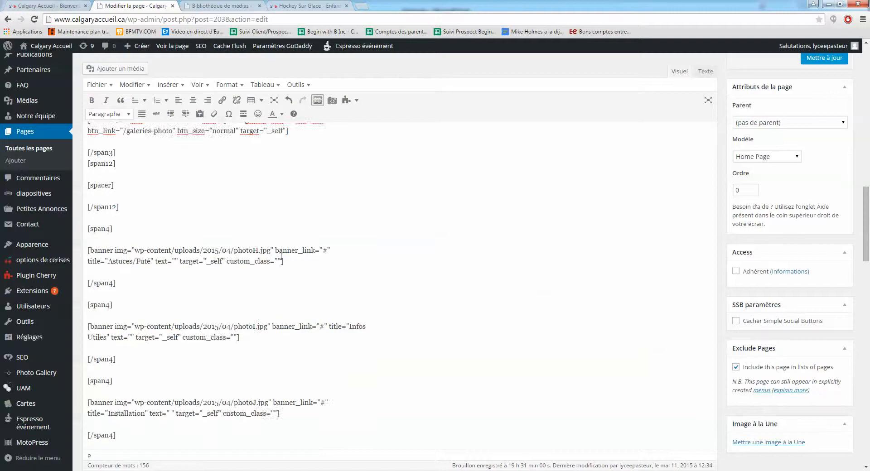
click(57, 6)
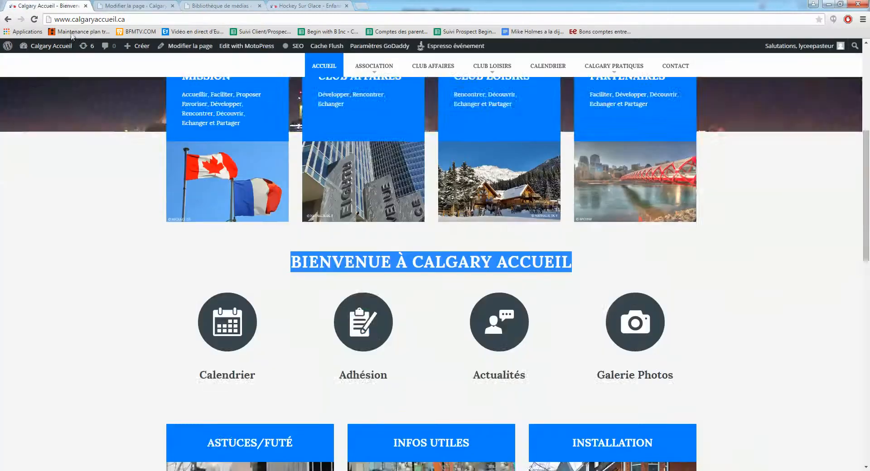
scroll(362, 320, down, 3)
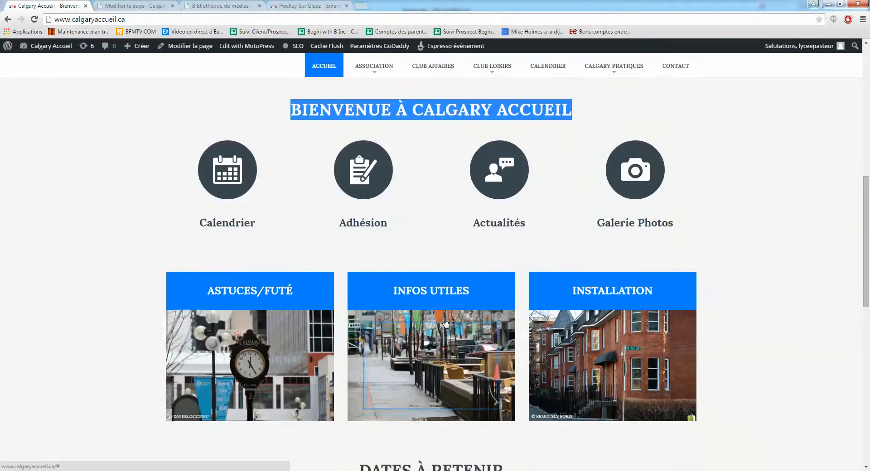
click(156, 6)
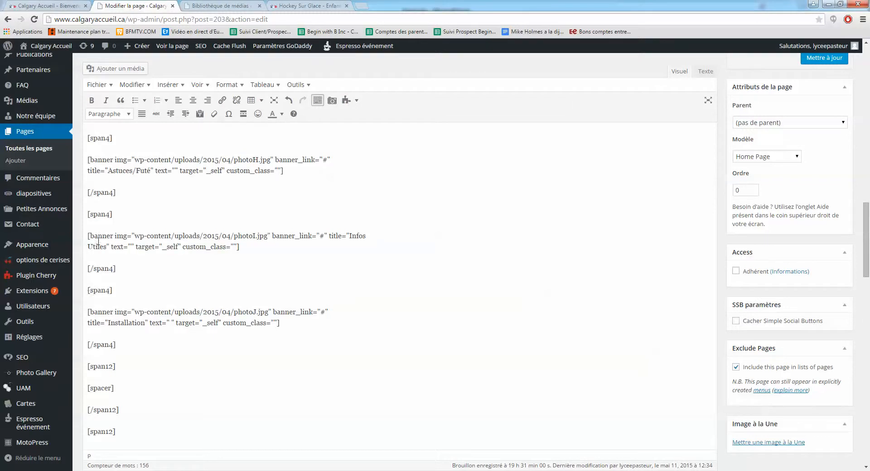
drag(89, 216, 124, 265)
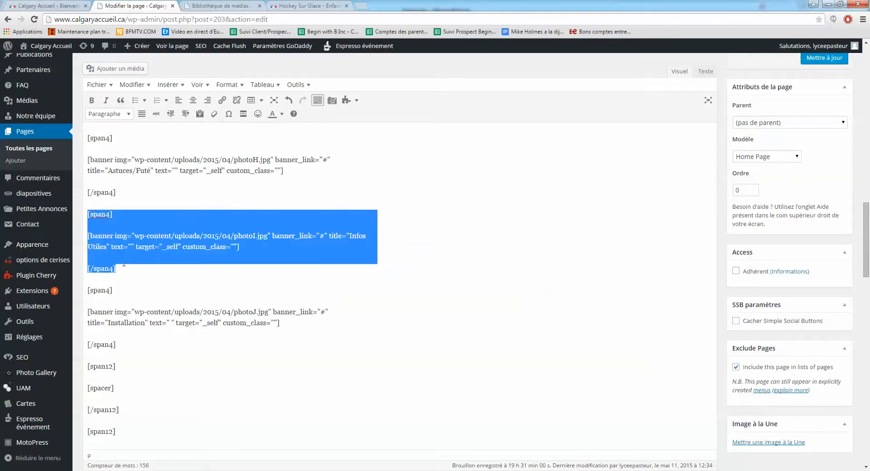
click(129, 269)
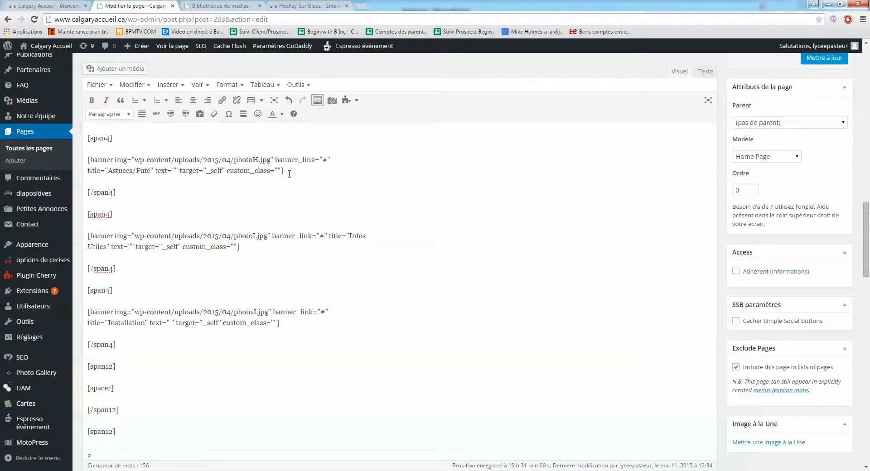
- Highlight the img and banner_link values of the Astuces/Futé banner shortcode and check the corresponding banners on the live homepage
drag(287, 172, 270, 171)
drag(114, 160, 269, 159)
click(126, 160)
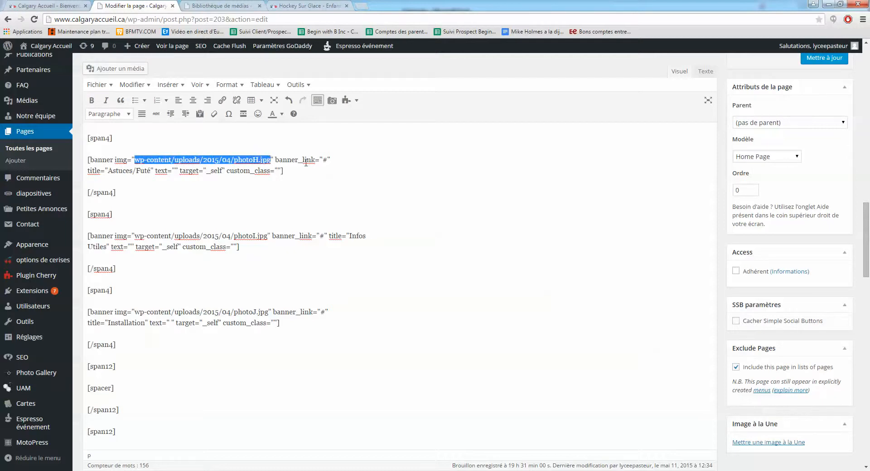
click(330, 161)
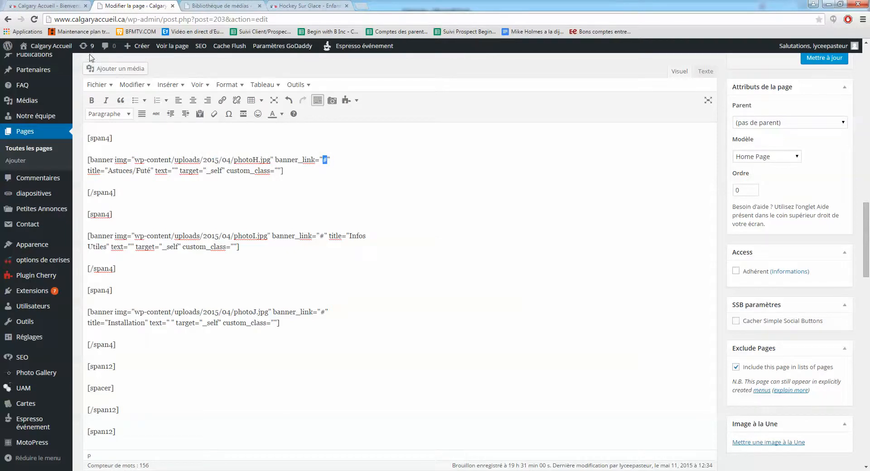
click(37, 6)
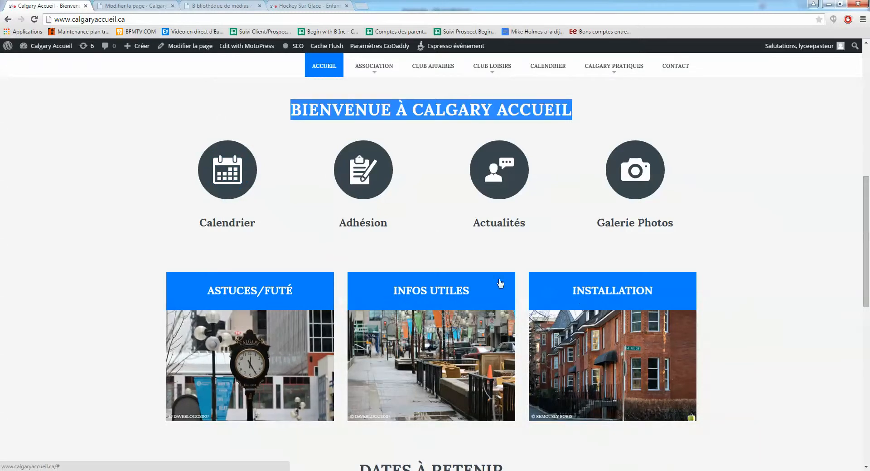
click(135, 5)
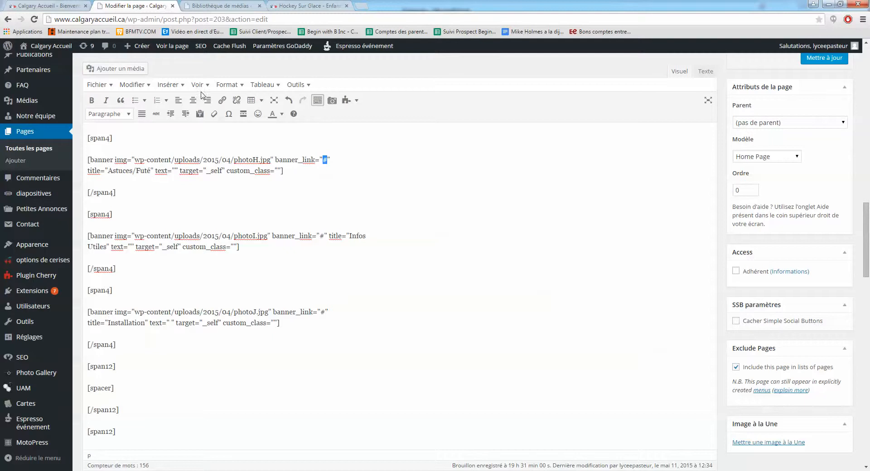
click(312, 161)
double_click(325, 160)
- Highlight the ESPRESSO_EVENTS shortcode and its category_slug value, and match it to the Dates à retenir section on the live homepage
scroll(284, 215, down, 6)
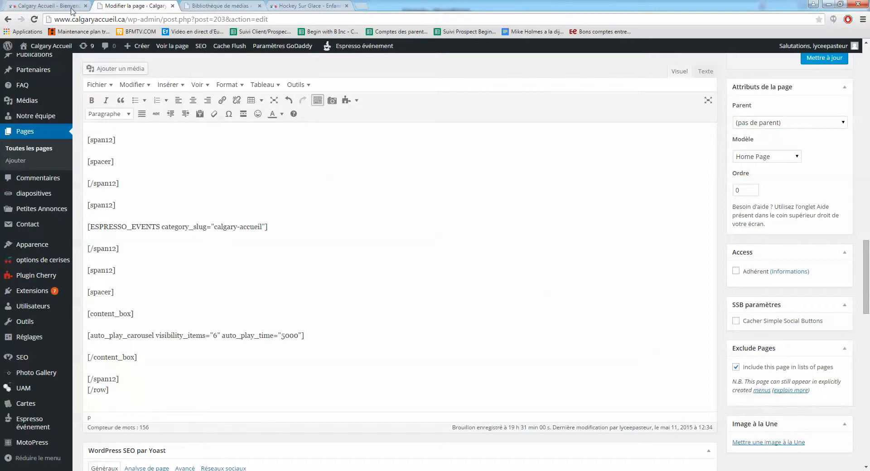
drag(278, 228, 87, 226)
click(117, 225)
click(159, 226)
drag(264, 227, 213, 227)
click(250, 227)
click(46, 6)
scroll(118, 244, down, 2)
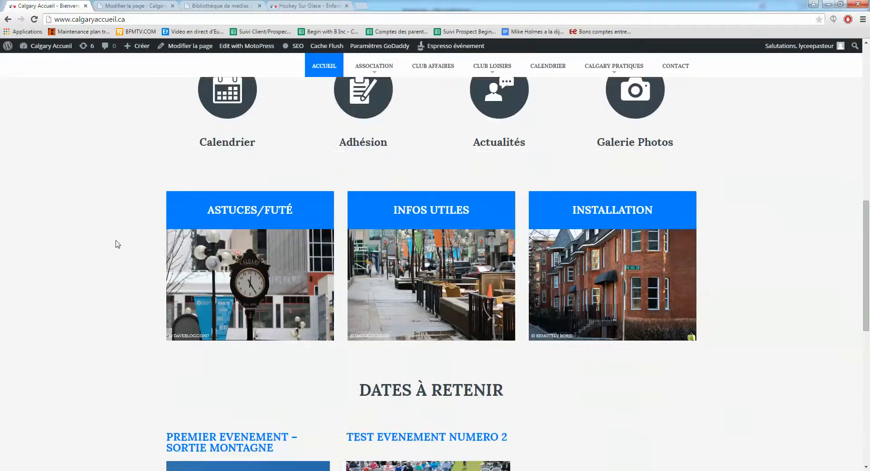
scroll(117, 244, down, 4)
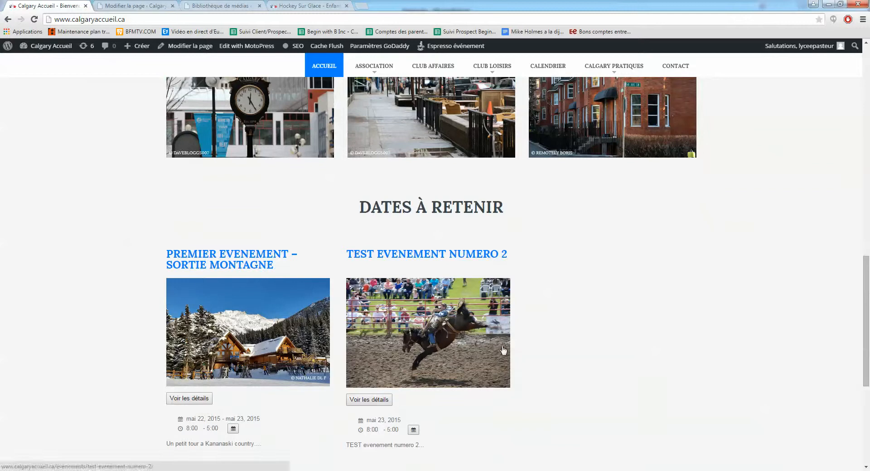
- Highlight the auto_play_carousel shortcode in the page content and match it to the partner logo carousel on the live homepage
click(136, 5)
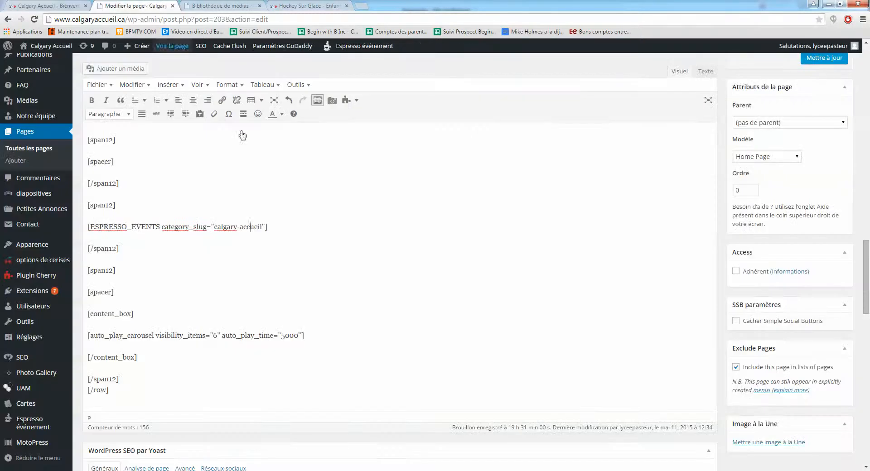
scroll(302, 231, down, 1)
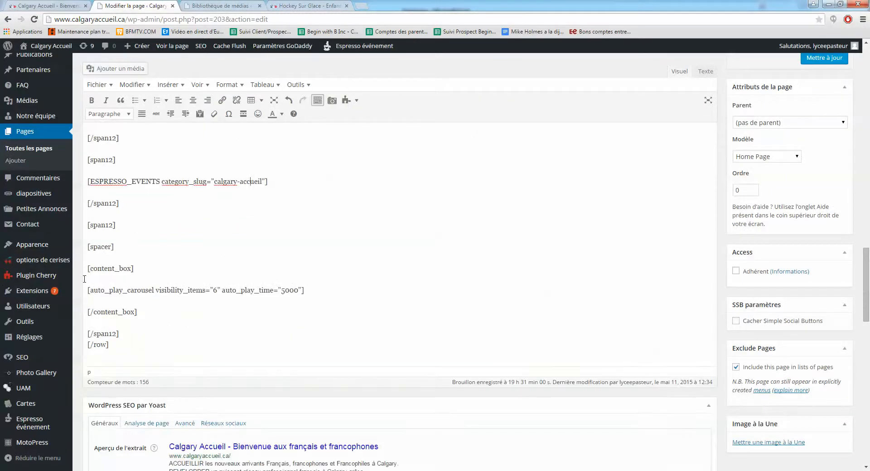
drag(87, 290, 159, 291)
click(45, 6)
scroll(228, 384, down, 3)
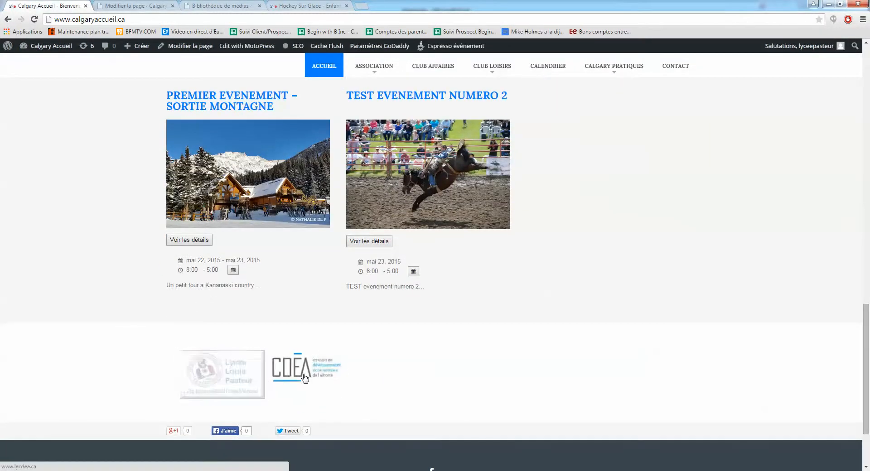
click(133, 4)
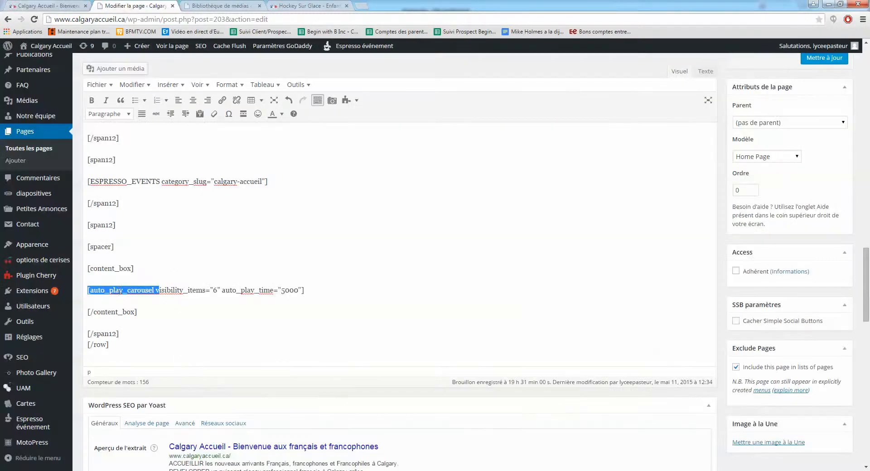
click(159, 297)
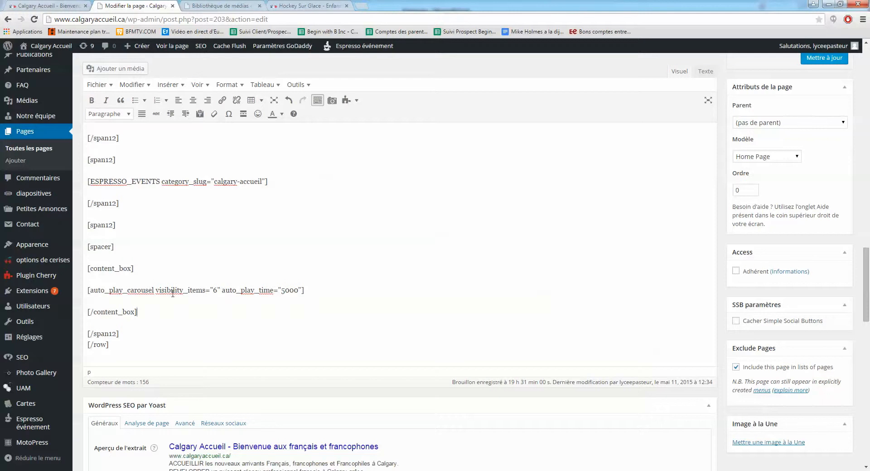
- Open the Partenaires list and compare its entries with the partner logos on the live homepage
mouse_move(45, 73)
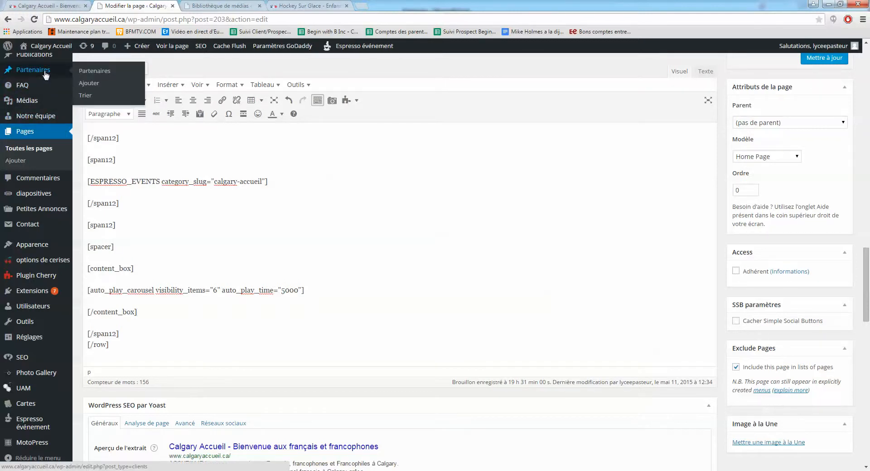
click(45, 71)
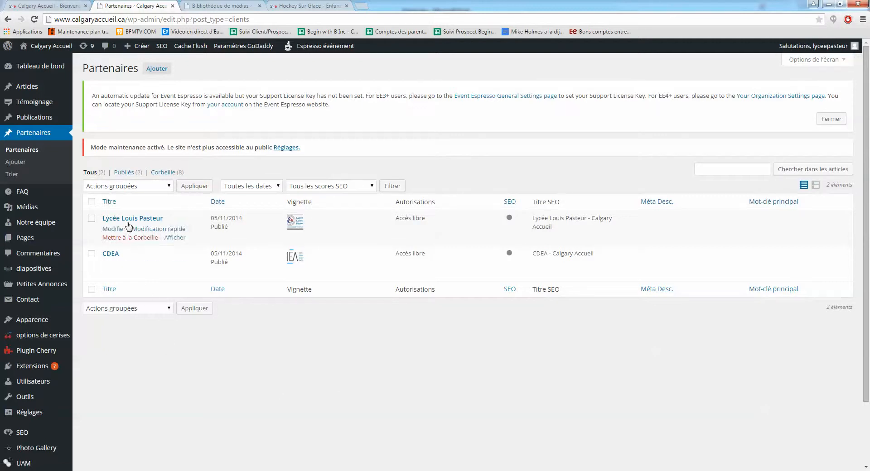
mouse_move(116, 272)
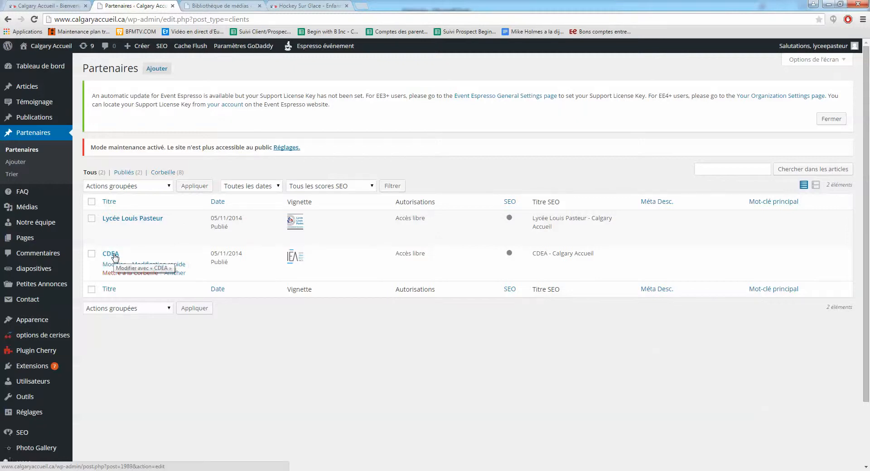
click(45, 6)
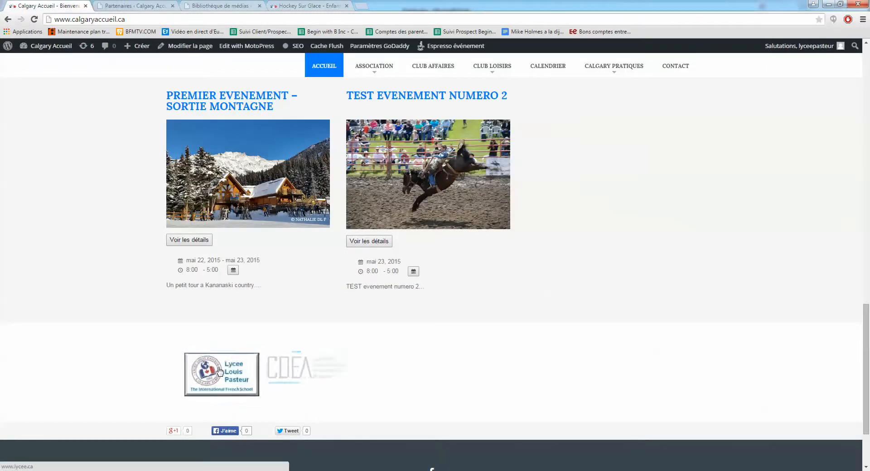
- Open the CDEA partner entry for editing and highlight the contact details in its content
click(143, 5)
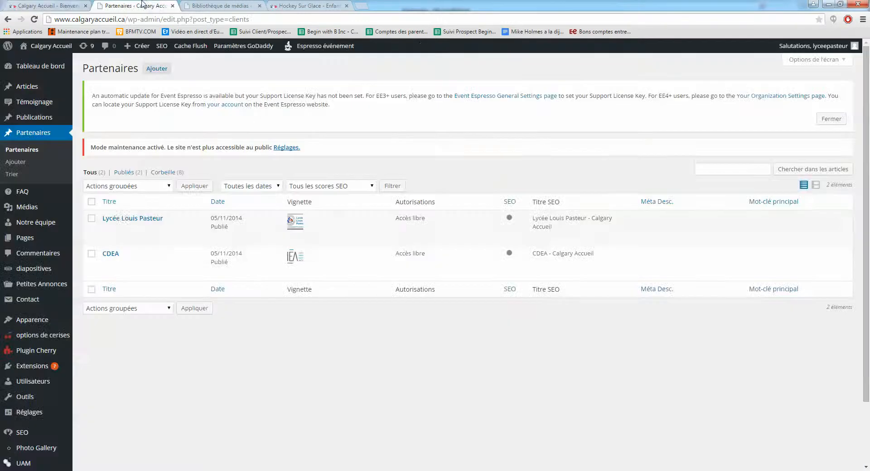
click(111, 254)
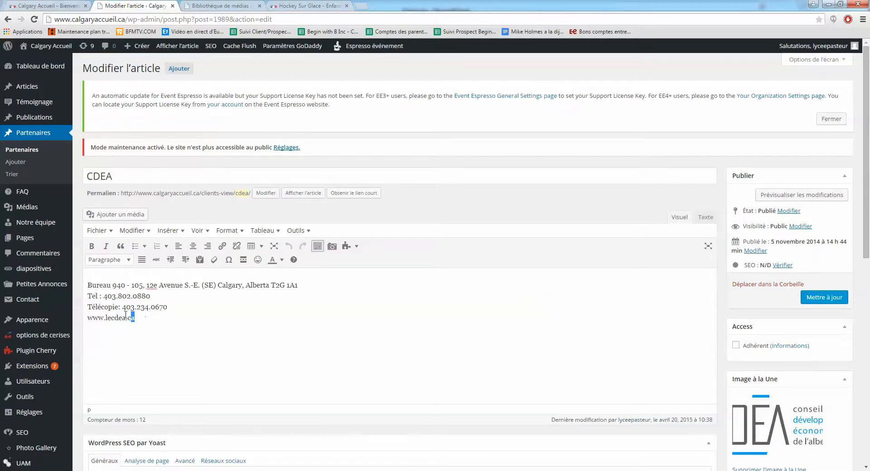
drag(134, 318, 82, 286)
click(182, 314)
scroll(182, 314, down, 2)
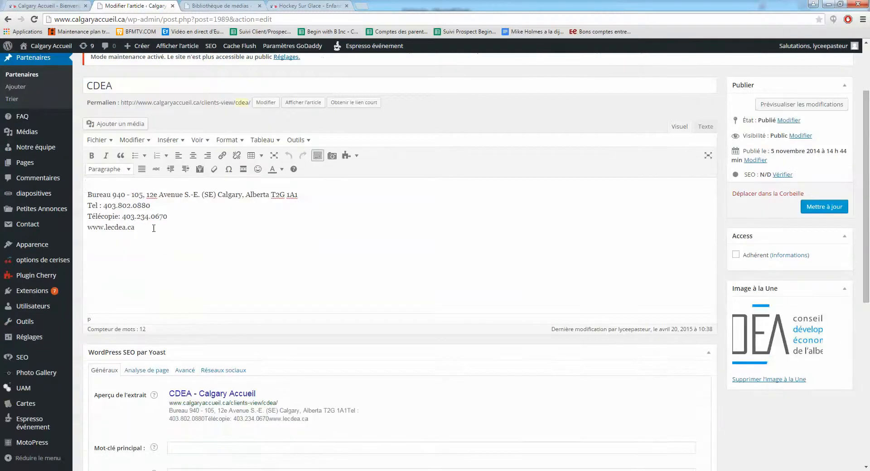
drag(153, 228, 92, 190)
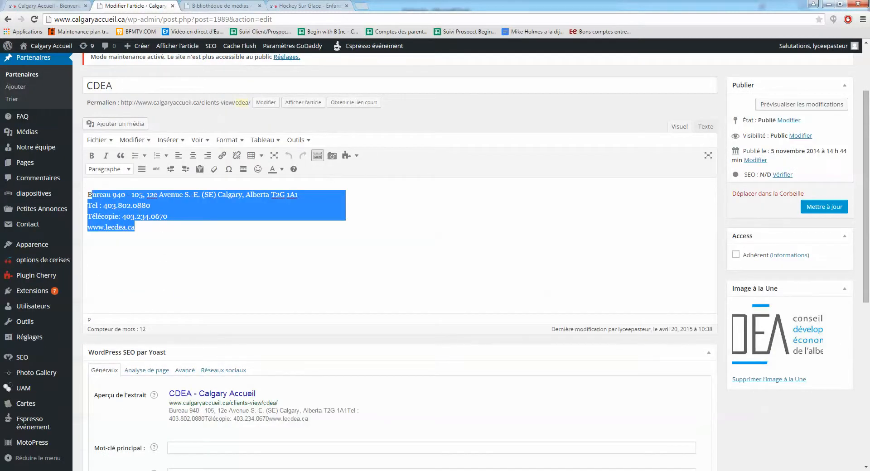
click(92, 194)
- Find the custom fields of the CDEA entry and highlight the tm_client_link field's name and URL value
scroll(401, 256, down, 3)
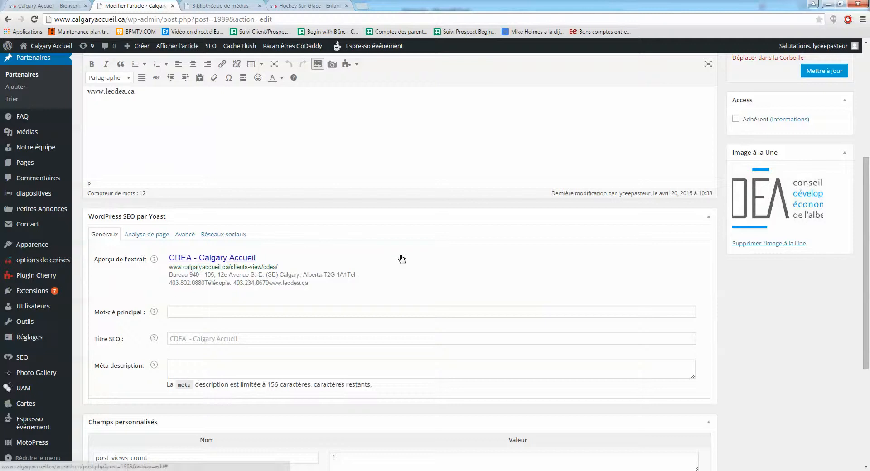
scroll(478, 258, down, 3)
scroll(662, 258, up, 5)
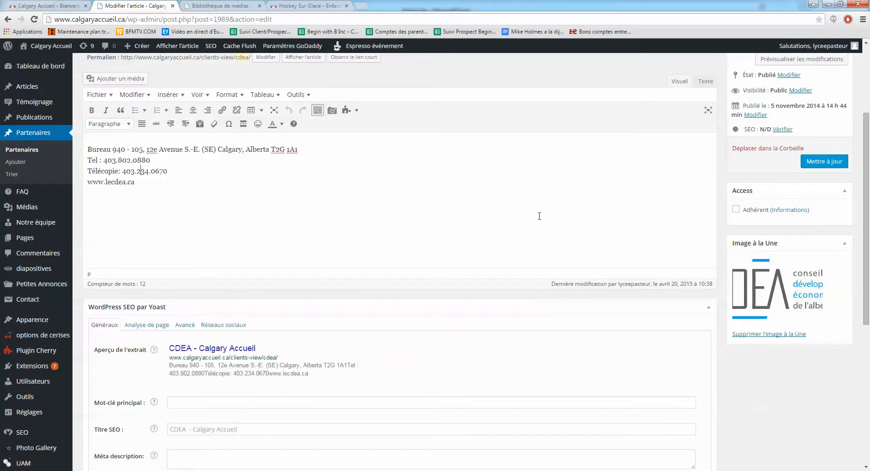
scroll(539, 216, down, 5)
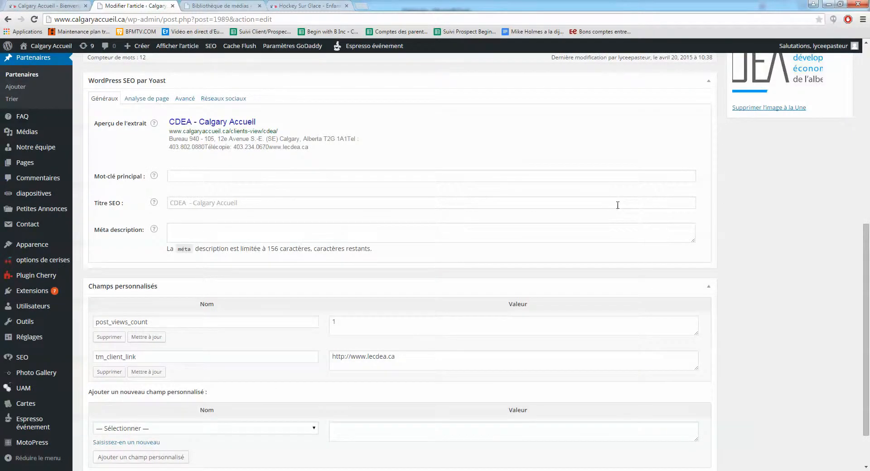
scroll(617, 205, down, 1)
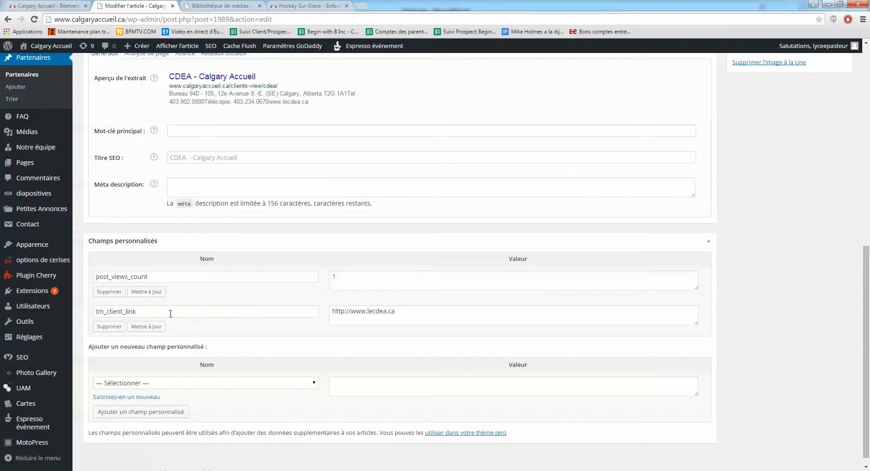
drag(170, 314, 93, 312)
click(375, 313)
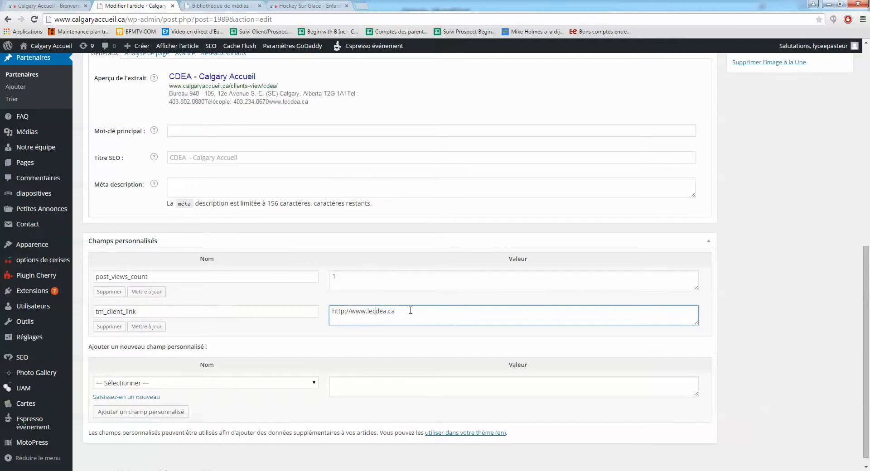
drag(402, 310, 329, 307)
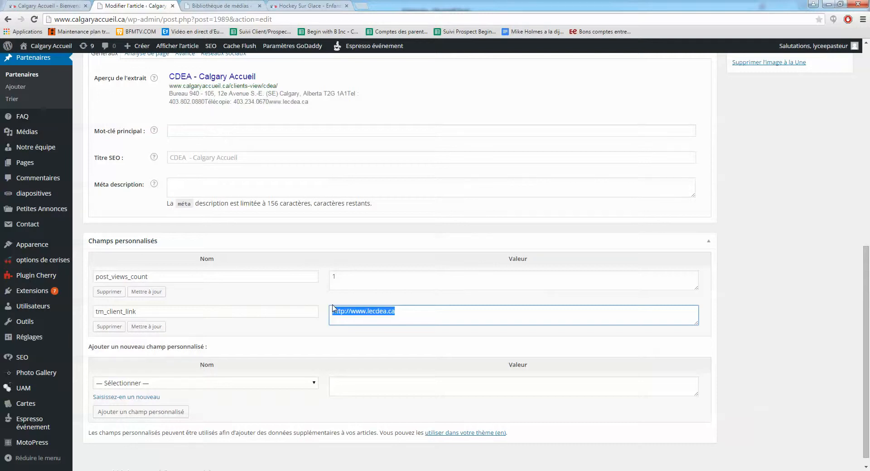
- Check the partner logos' links on the live homepage, then highlight the contact text in the CDEA entry again
click(58, 5)
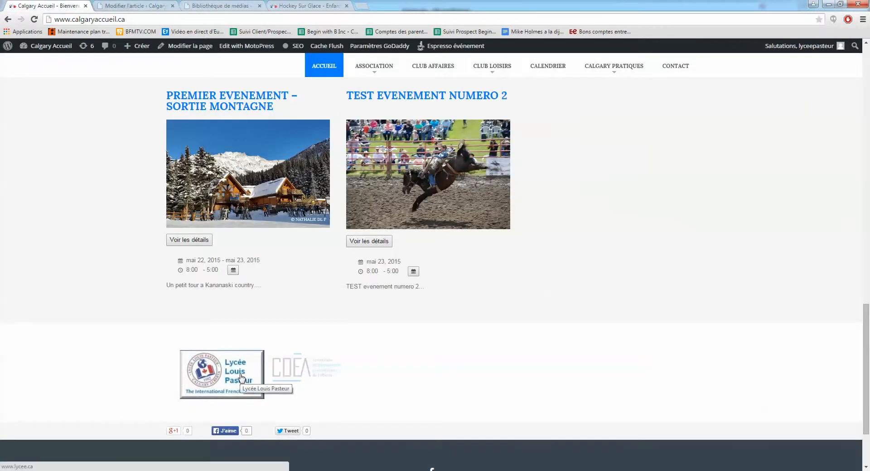
click(136, 5)
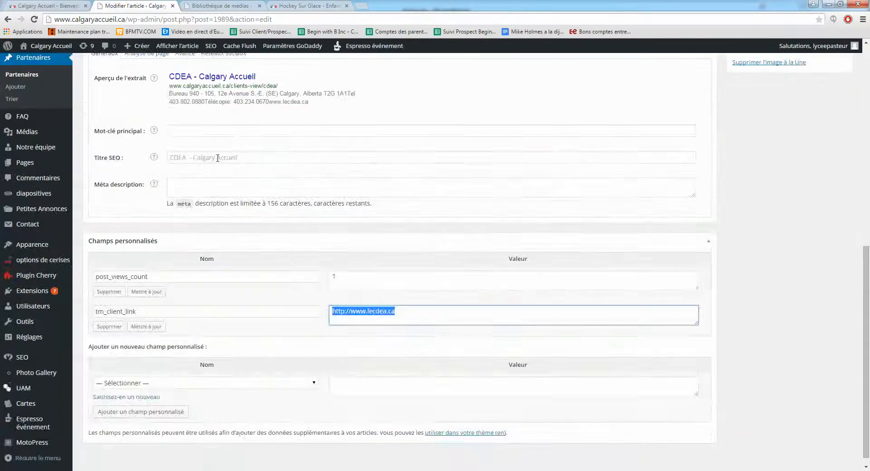
scroll(243, 185, up, 5)
scroll(243, 185, up, 2)
drag(166, 234, 70, 170)
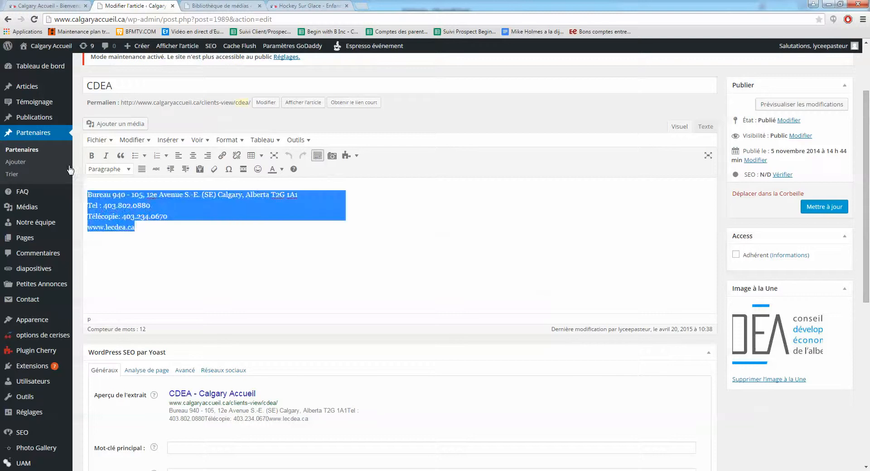
- Open the Partenaires page from its box on the live homepage and highlight the CDEA contact details there
click(178, 216)
click(25, 5)
scroll(136, 136, up, 4)
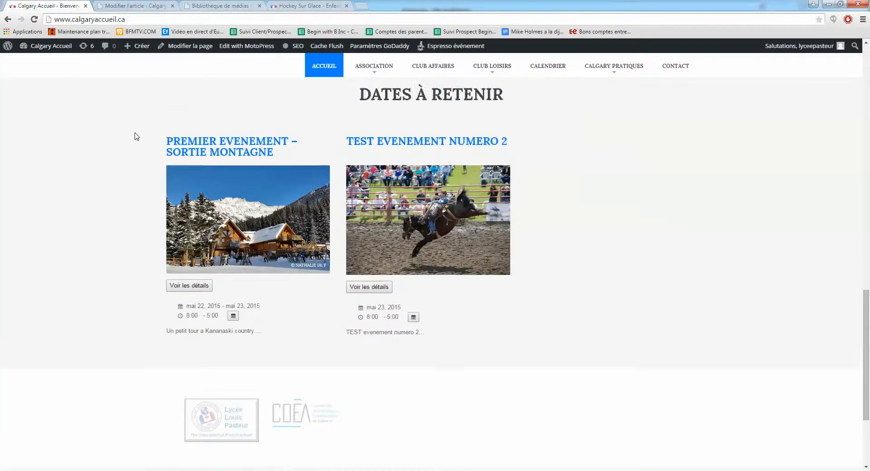
scroll(136, 136, up, 10)
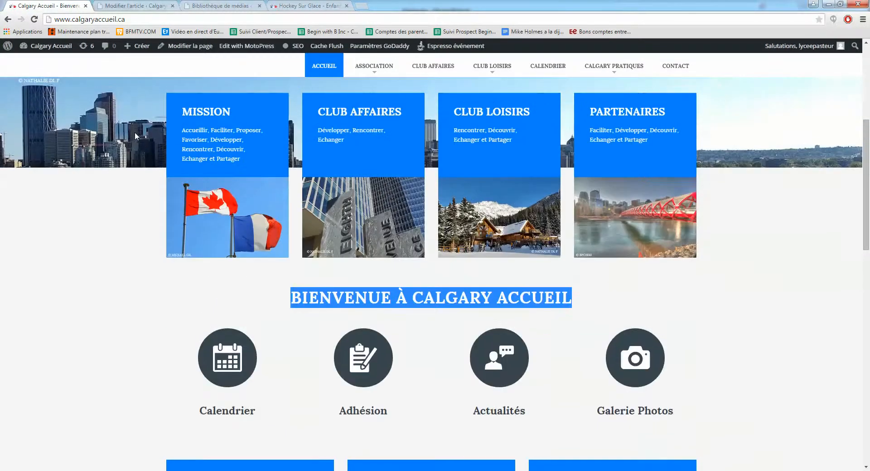
scroll(134, 132, up, 2)
mouse_move(490, 74)
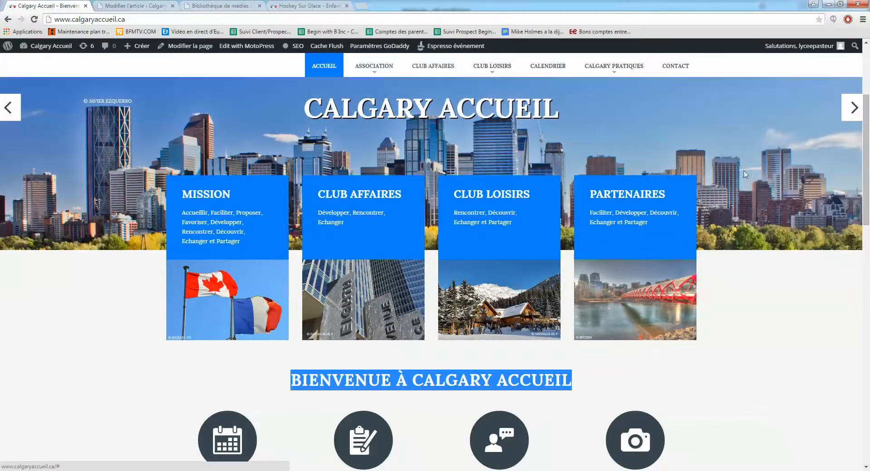
click(628, 196)
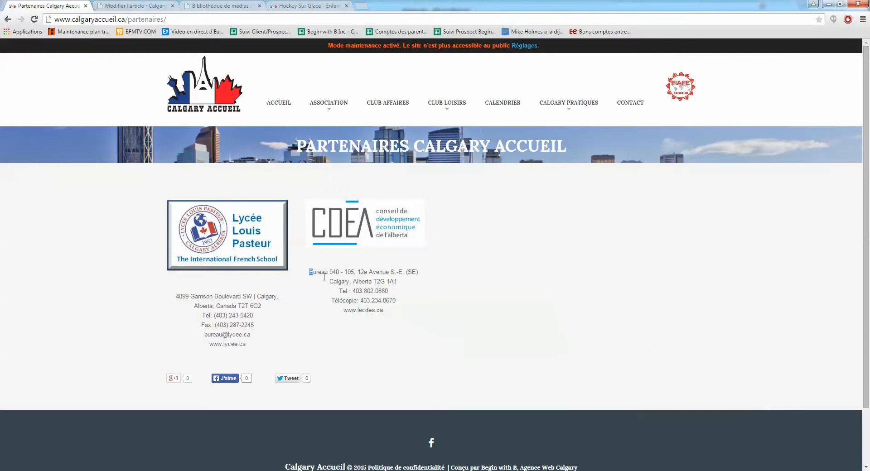
drag(323, 277, 388, 312)
click(250, 324)
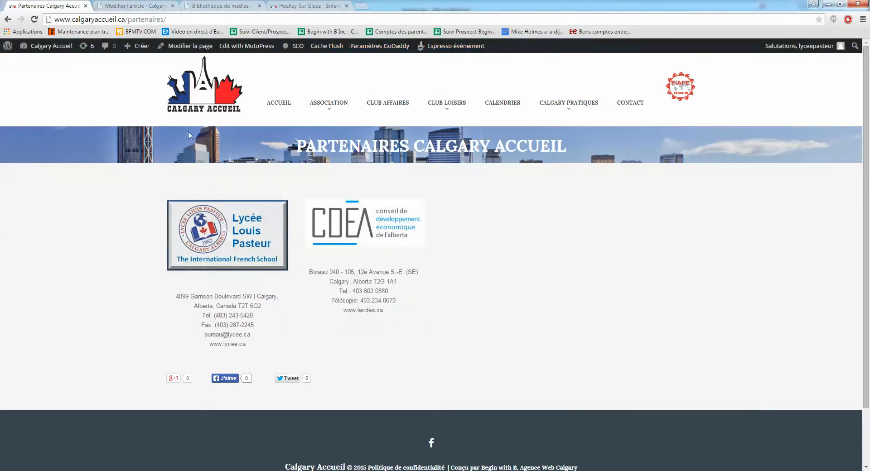
- Highlight the matching contact text in the CDEA entry's content and return the live site to its Accueil page
click(122, 5)
drag(172, 234, 80, 199)
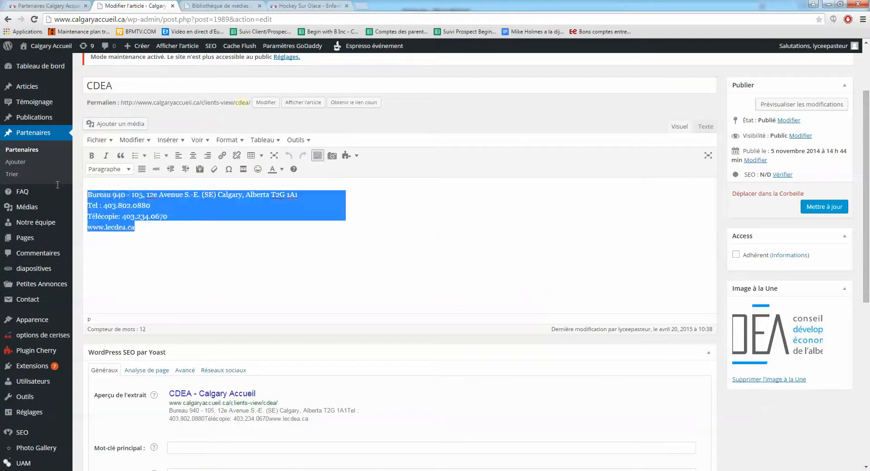
click(174, 227)
click(55, 5)
click(270, 103)
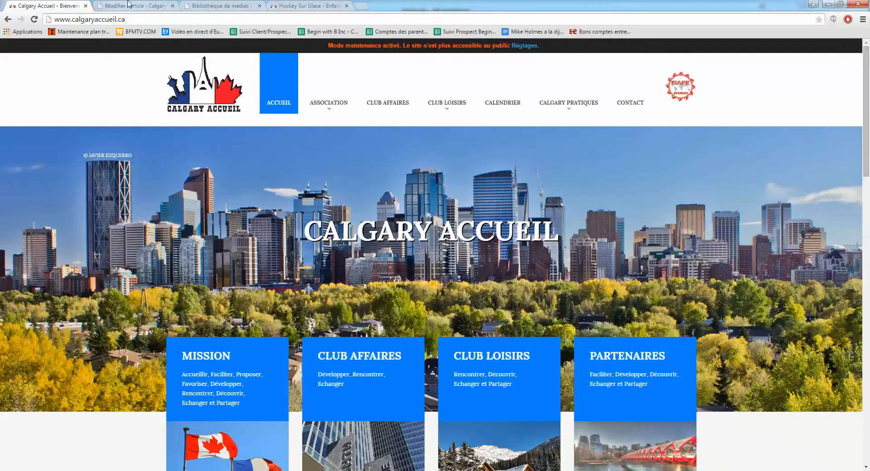
- Open the diapositives list in the WordPress admin and load Slide #2 for editing in a separate tab
click(128, 5)
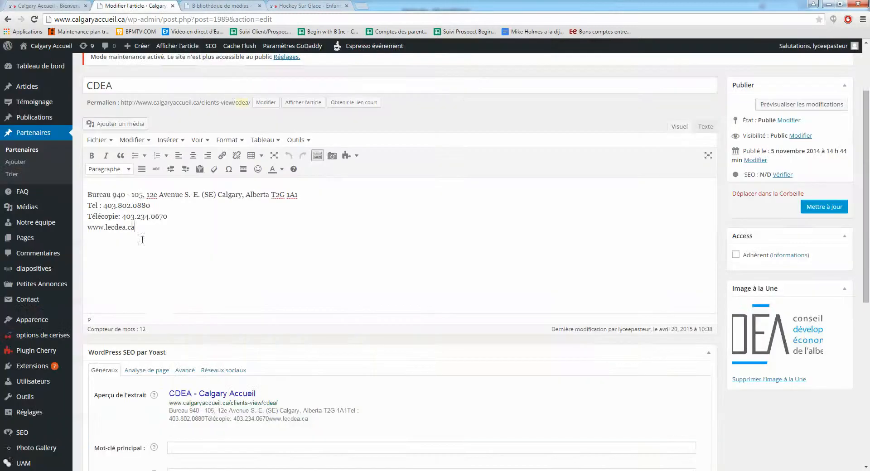
scroll(158, 299, down, 2)
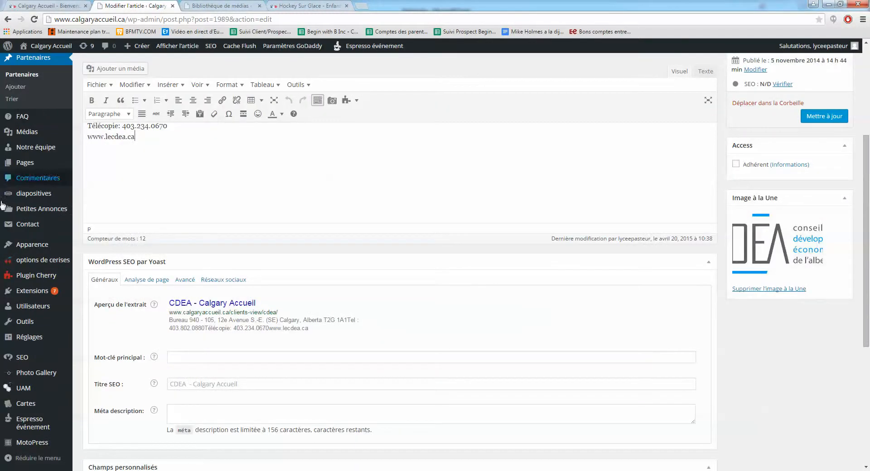
click(28, 195)
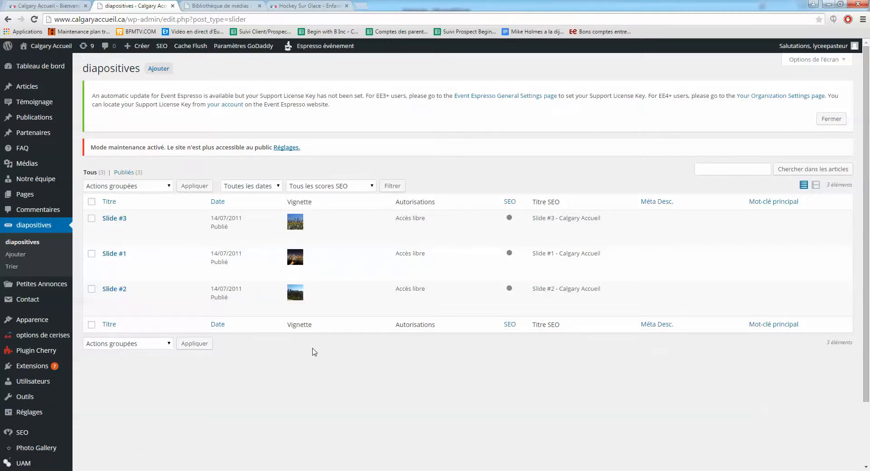
click(157, 72)
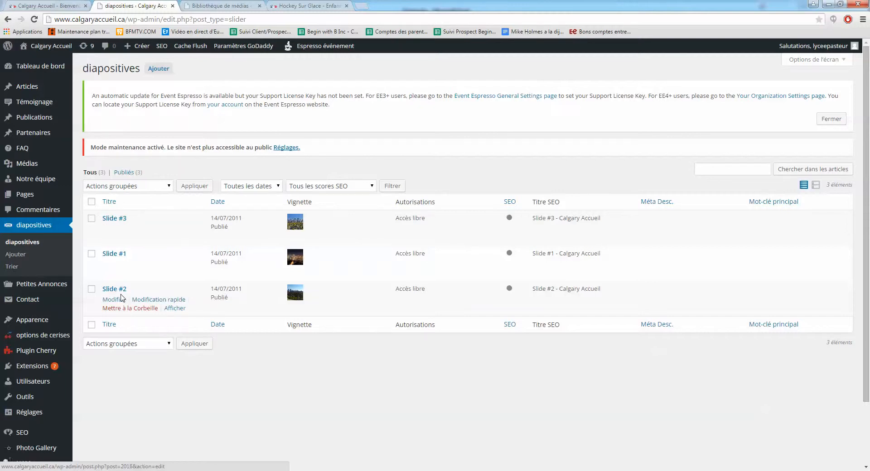
right_click(116, 300)
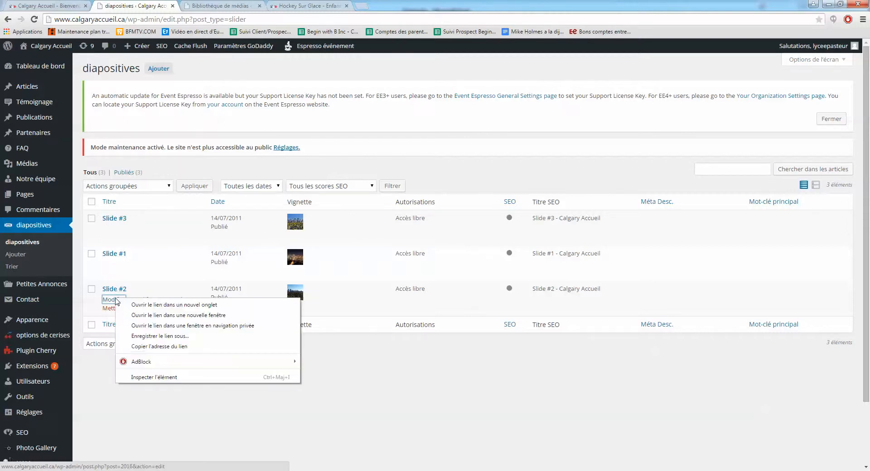
click(151, 305)
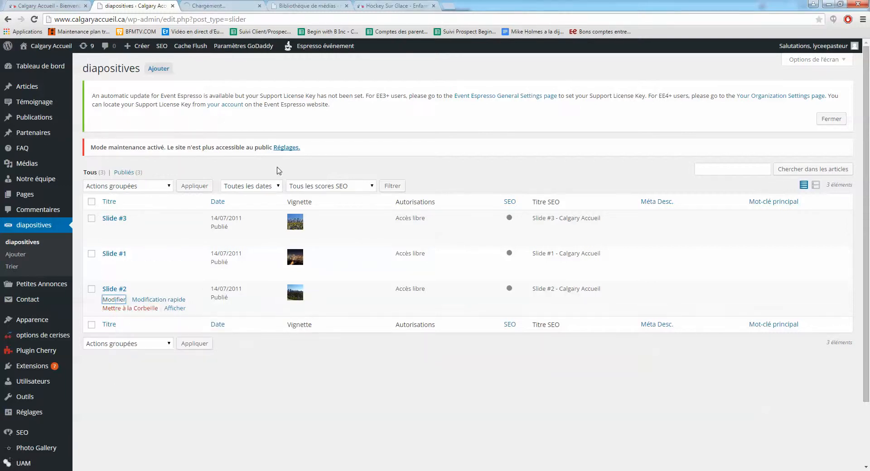
click(212, 6)
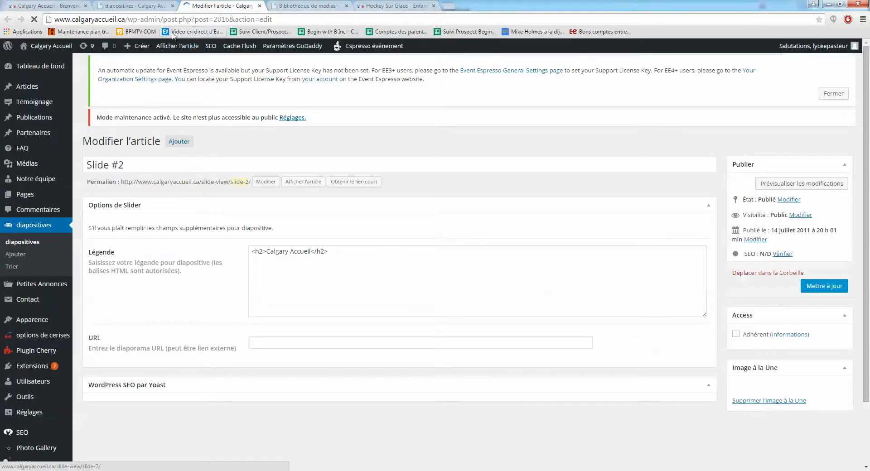
click(140, 7)
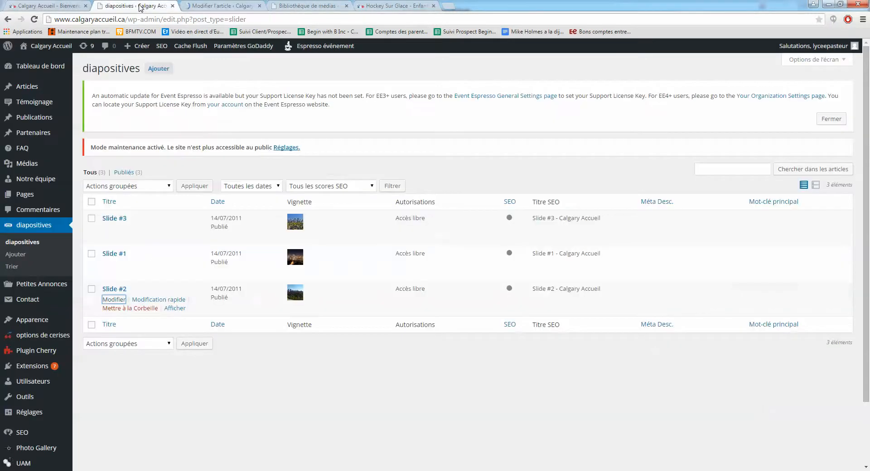
- Start a new diapositive and title it Slide #4, reusing the title text copied from Slide #2
click(159, 69)
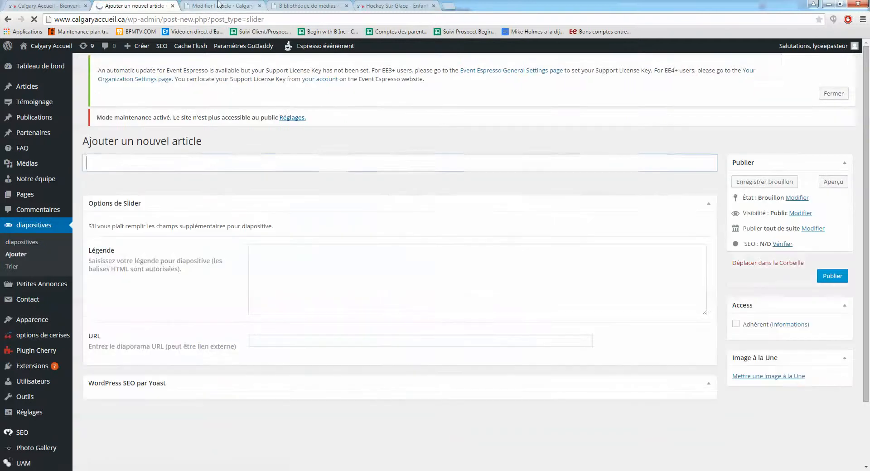
click(218, 5)
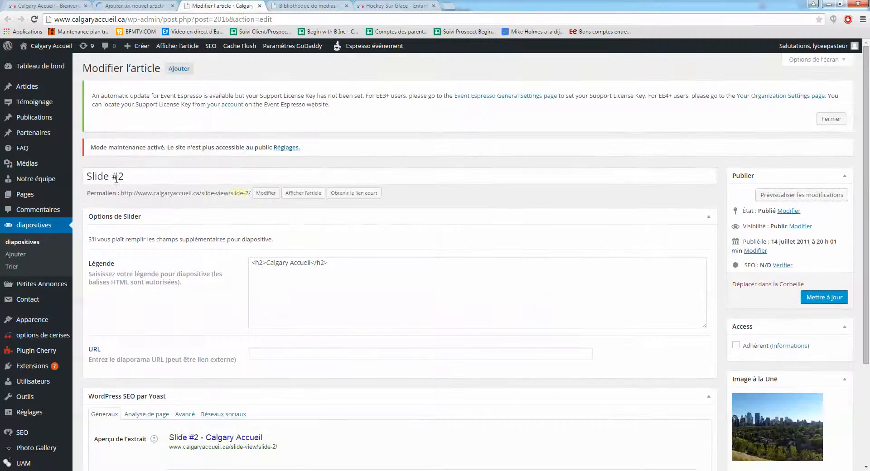
triple_click(134, 179)
key(ctrl+c)
click(136, 6)
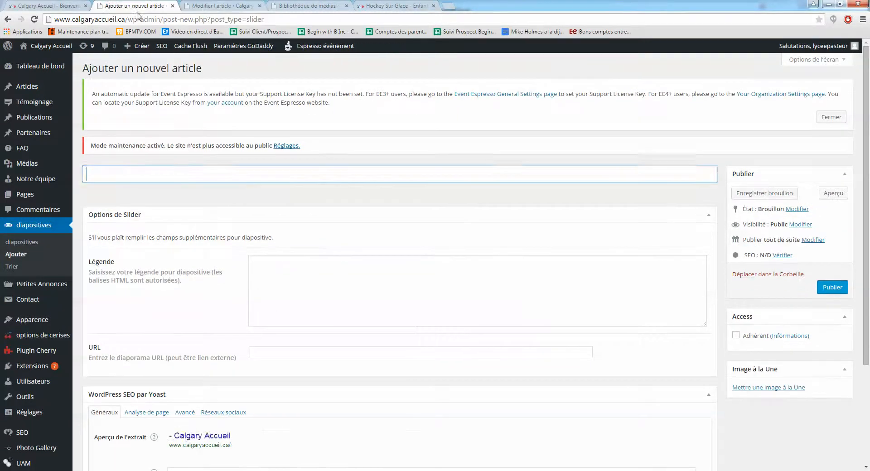
click(110, 174)
key(ctrl+v)
key(BackSpace)
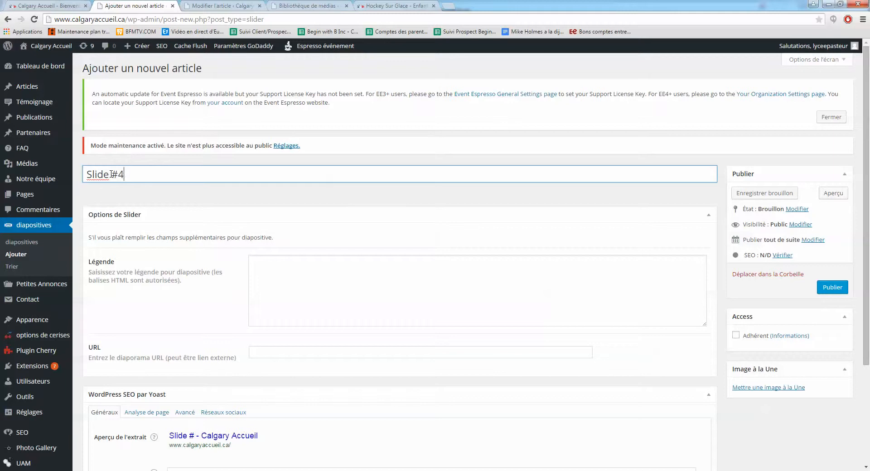
text(4)
- Copy the caption <h2>Calgary Accueil</h2> from Slide #2 into the Légende of Slide #4
click(229, 5)
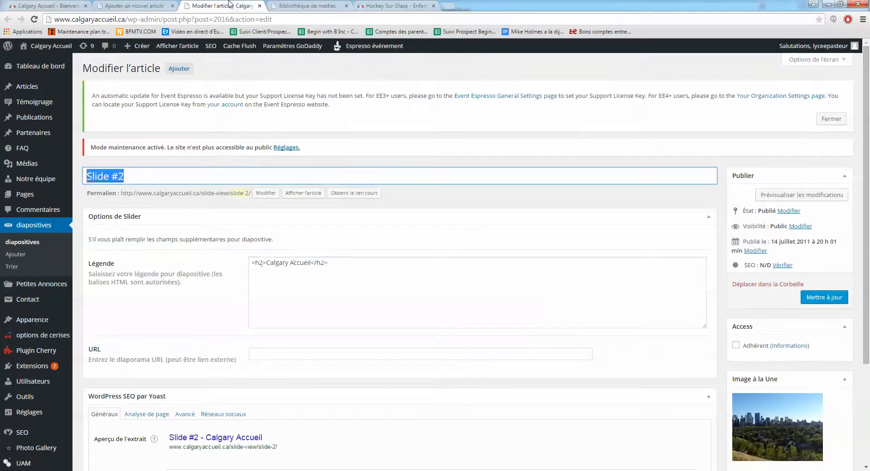
click(291, 263)
drag(331, 268, 240, 214)
key(ctrl+c)
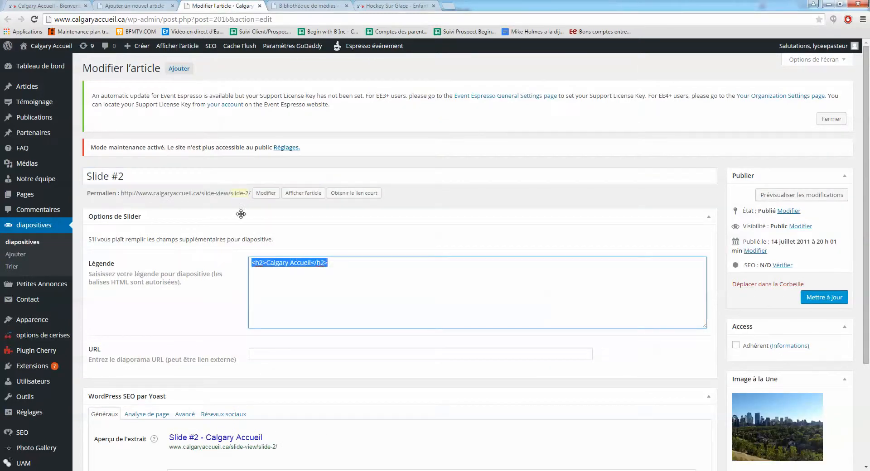
click(134, 5)
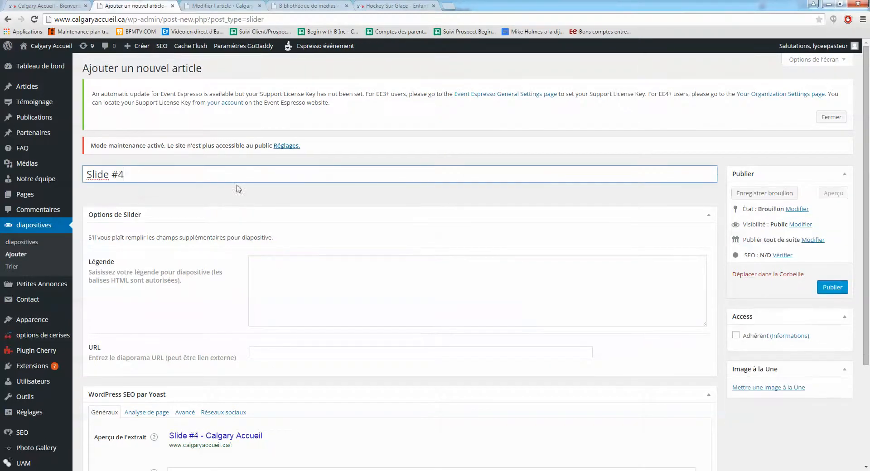
click(286, 268)
key(ctrl+v)
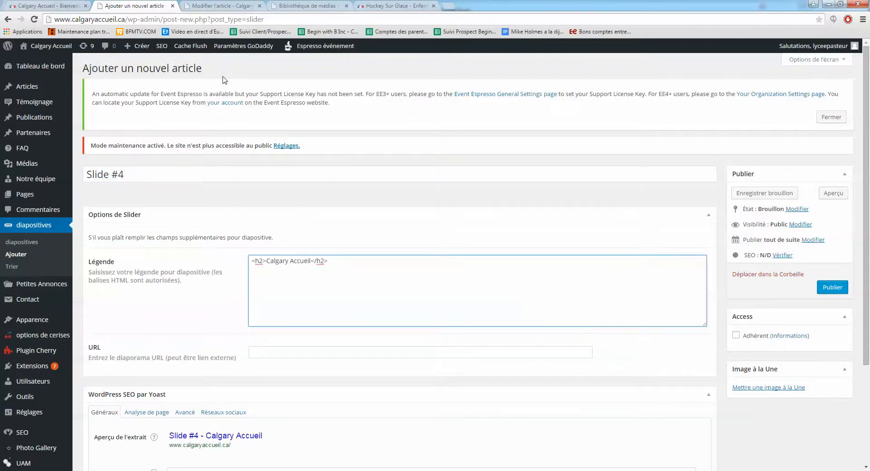
- Compare the caption and featured image of Slide #2 with the corresponding settings of the new Slide #4
click(217, 5)
drag(330, 262, 192, 258)
scroll(189, 255, down, 3)
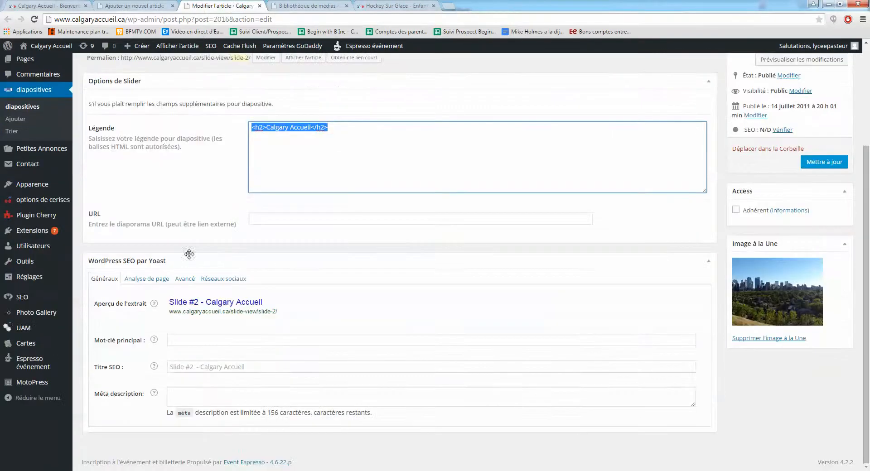
click(136, 6)
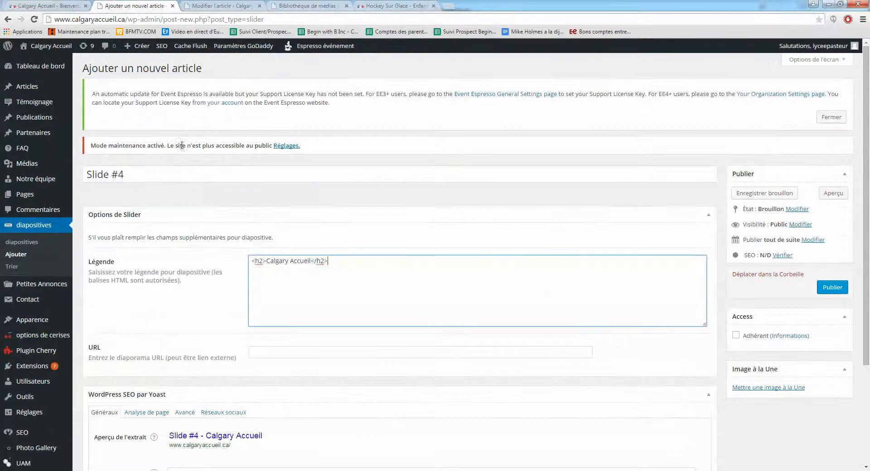
click(230, 5)
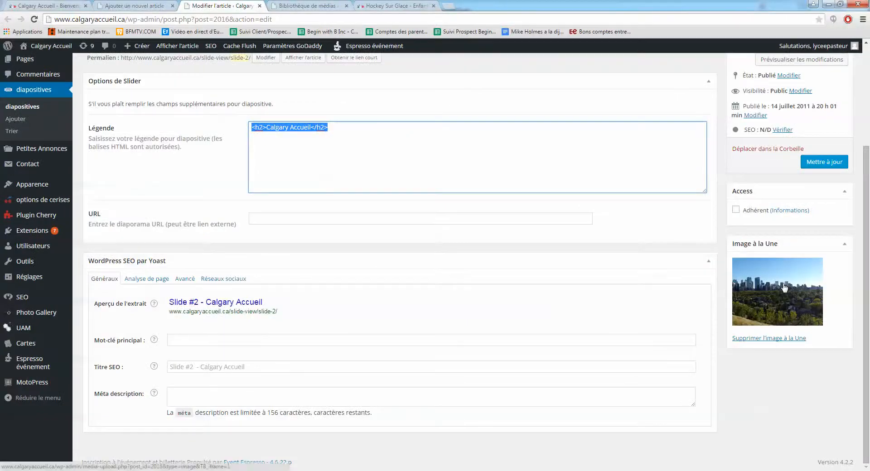
click(149, 6)
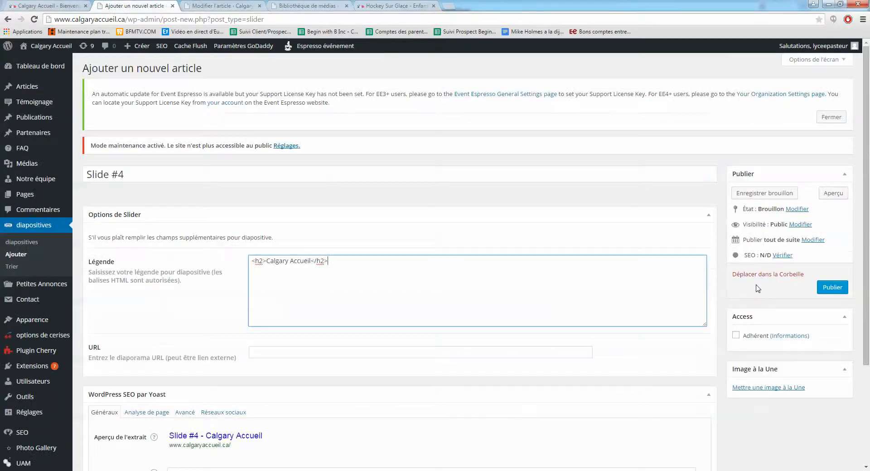
- Open the featured image selection for Slide #4 and examine the dimensions of skyline photos, highlighting those of DSC_0881.jpg
click(773, 388)
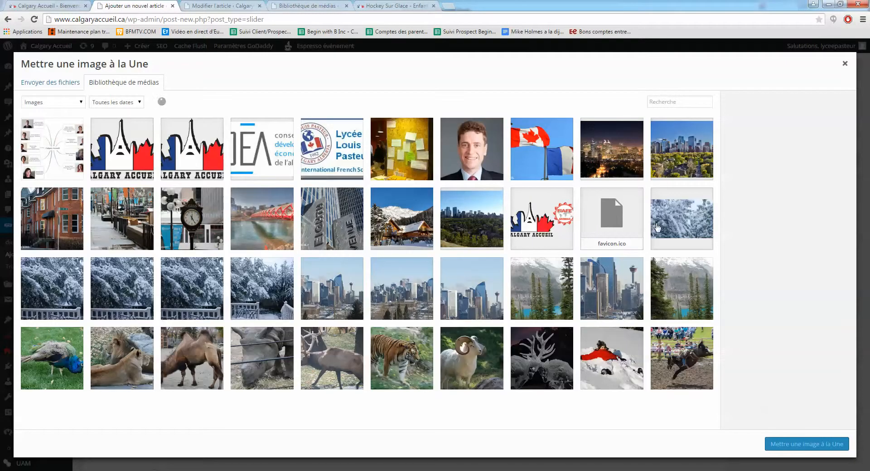
click(625, 292)
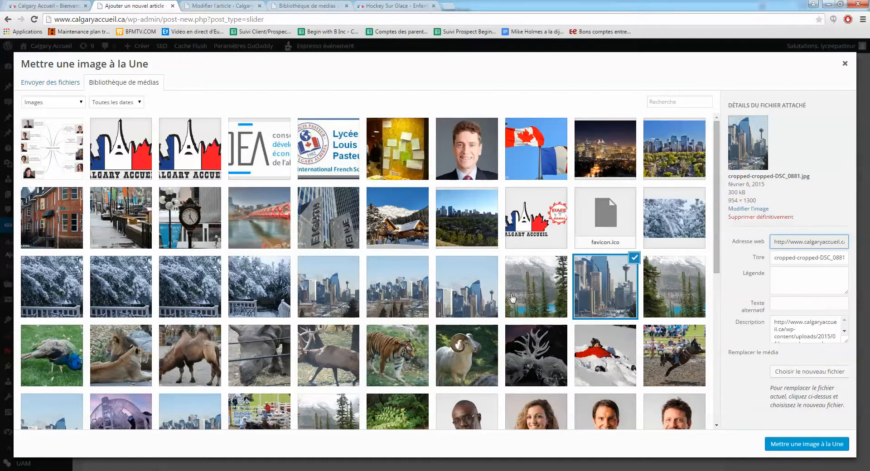
click(488, 296)
click(390, 292)
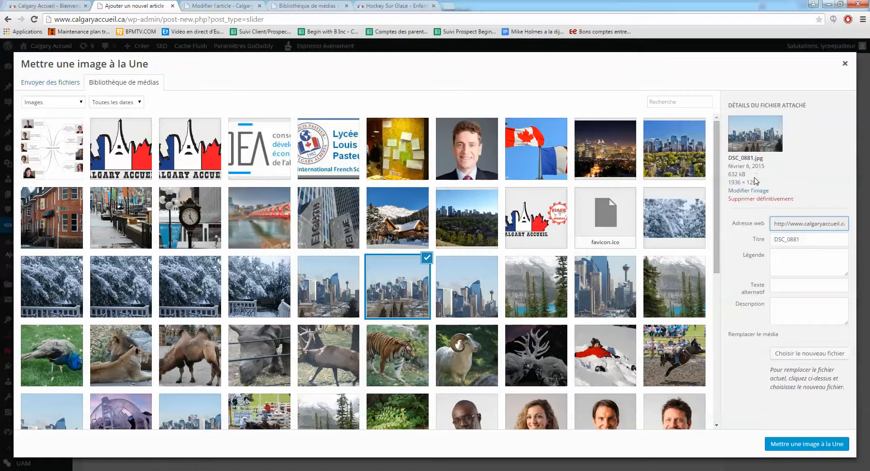
drag(760, 182, 728, 182)
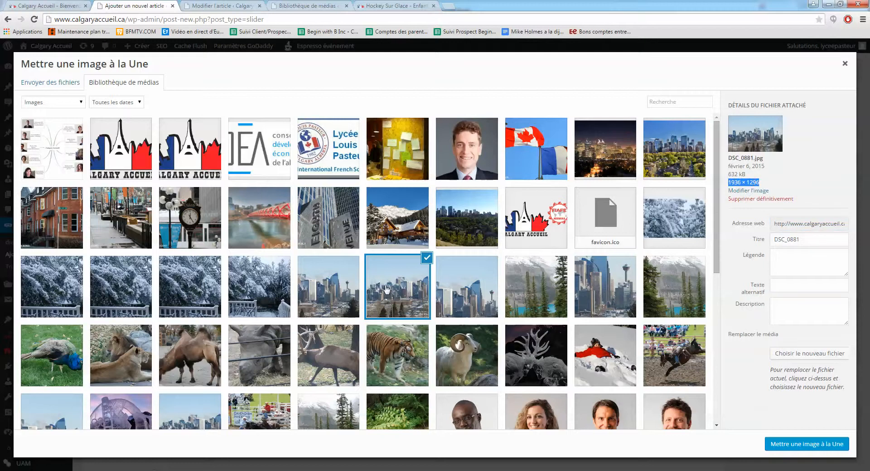
click(337, 288)
click(382, 295)
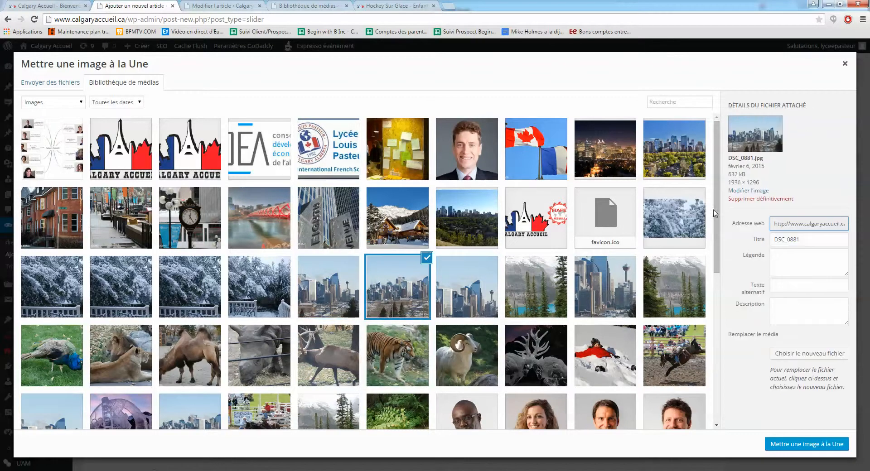
drag(758, 182, 732, 183)
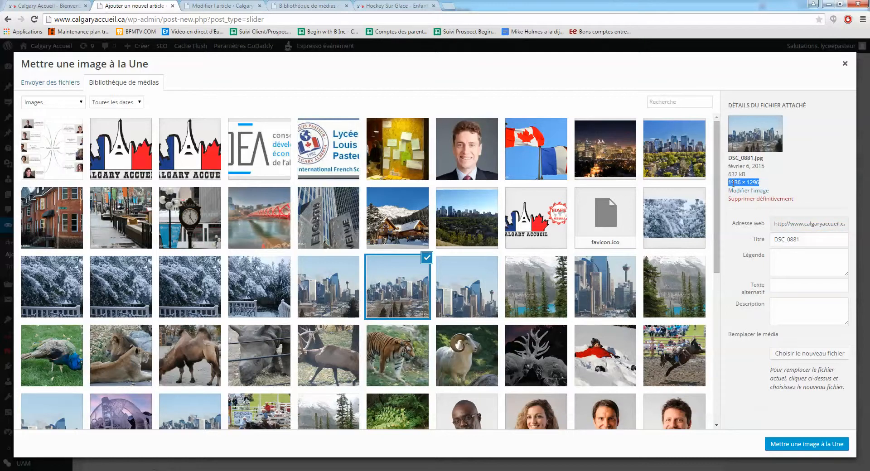
- Examine the file details and dimensions of the animal, rodeo, mountain lake and foliage photos in the media library
click(184, 359)
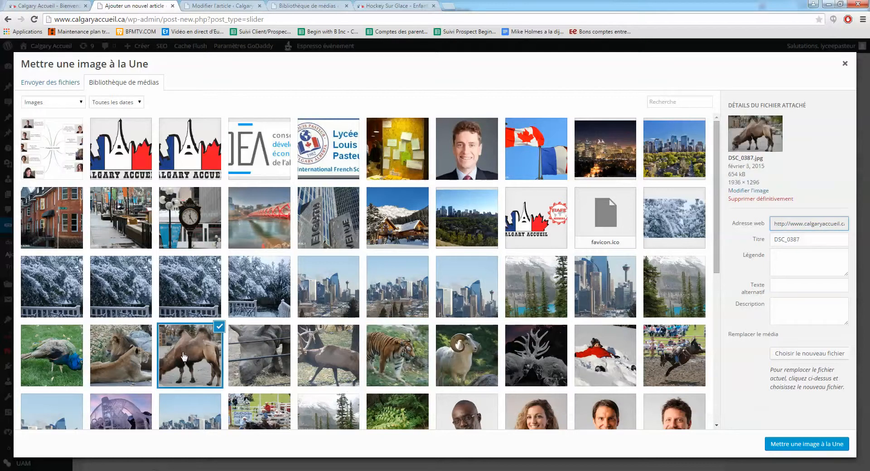
click(245, 364)
click(309, 369)
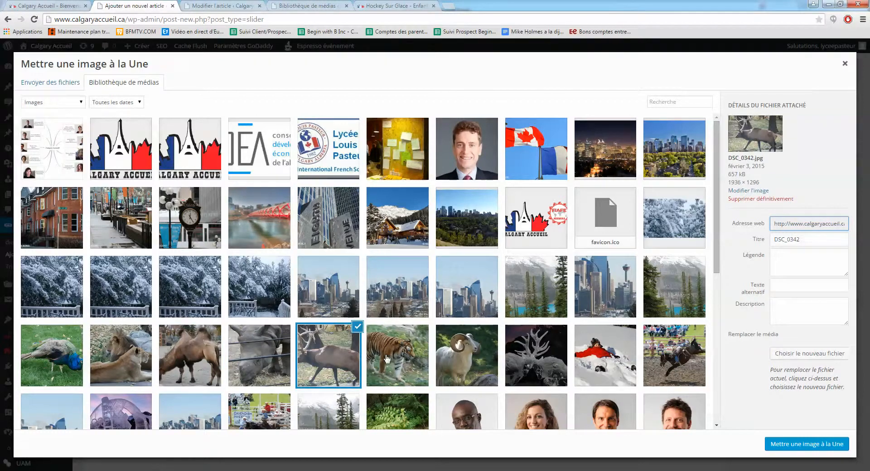
scroll(420, 358, down, 2)
scroll(420, 357, down, 1)
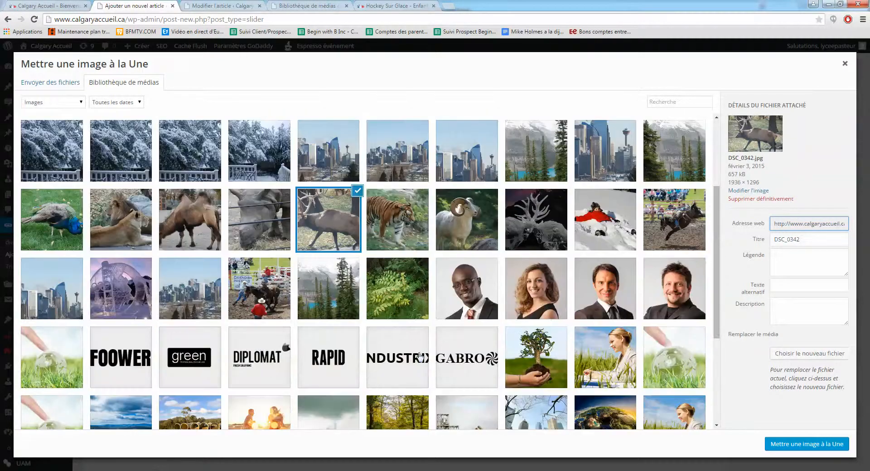
click(345, 286)
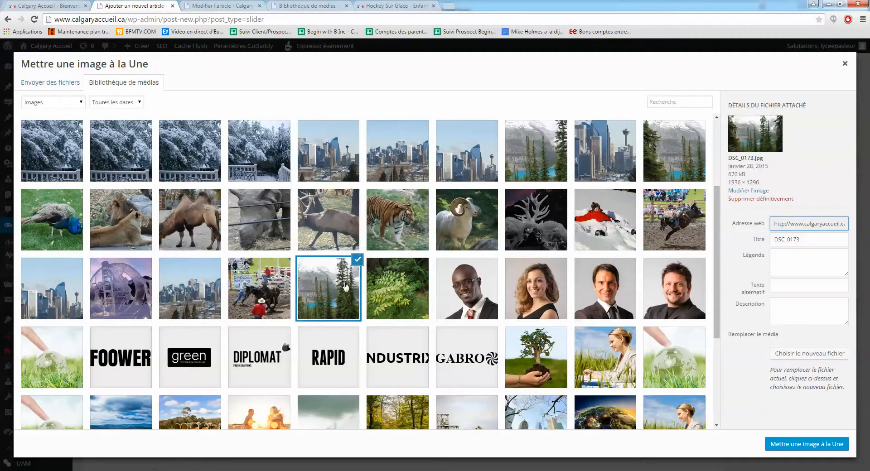
click(259, 298)
click(377, 297)
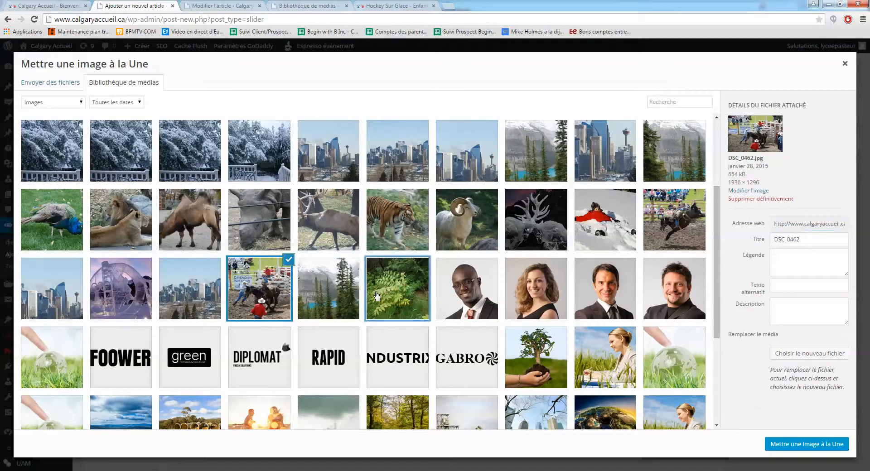
scroll(377, 298, down, 3)
scroll(376, 298, down, 1)
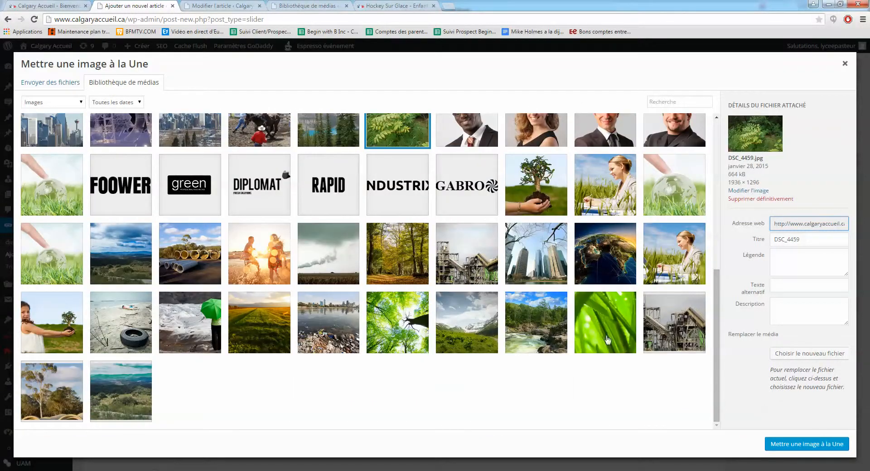
- Compare the dimensions of slide-3.jpg and the stock landscape and city photos, highlighting those of Depositphotos_15619911_original.jpg
click(658, 335)
click(614, 322)
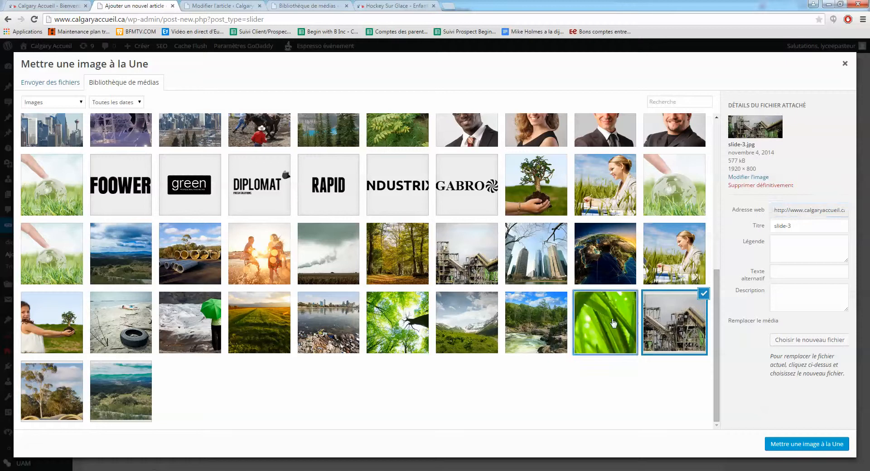
click(547, 325)
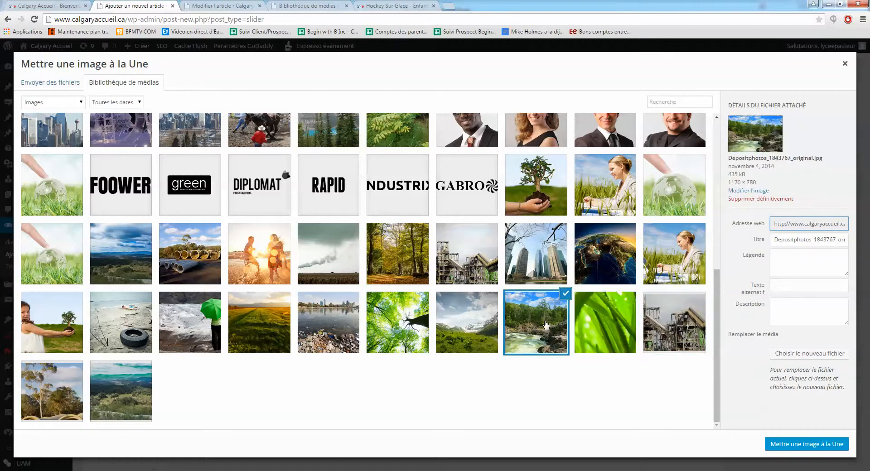
click(472, 325)
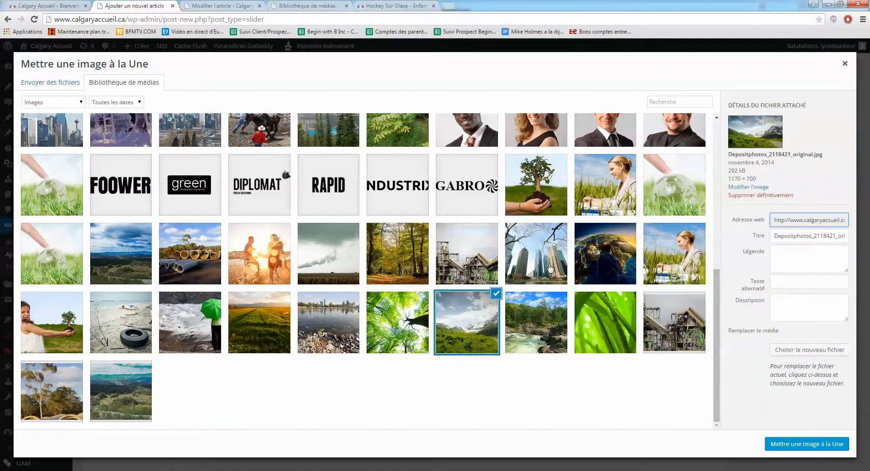
click(546, 266)
click(458, 256)
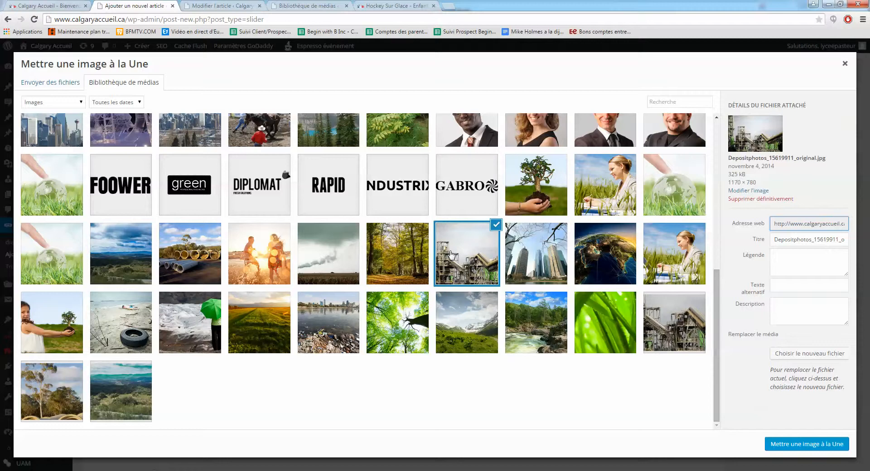
mouse_move(741, 183)
mouse_down()
mouse_move(754, 182)
mouse_move(730, 186)
mouse_up()
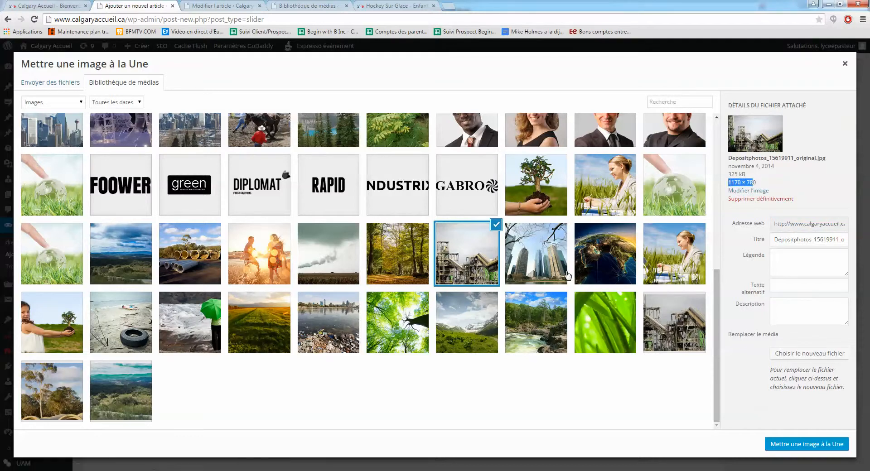
scroll(568, 274, up, 7)
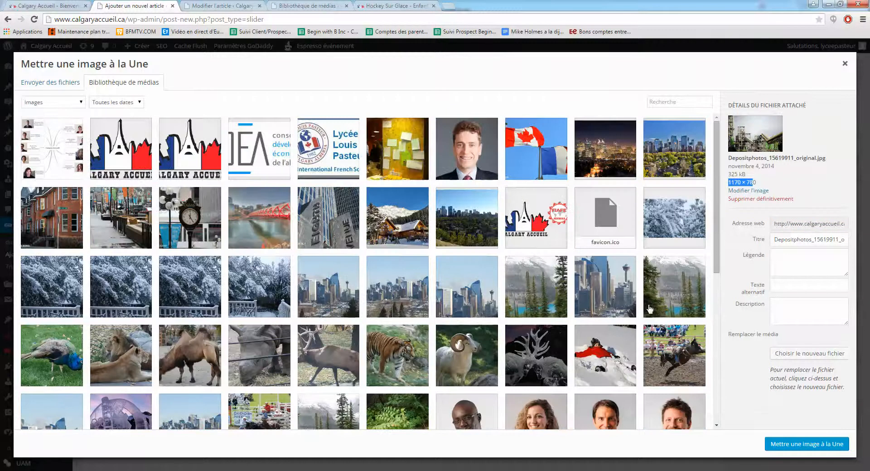
- Close the featured image selection without choosing a picture and leave the Slide #4 editor for the diapositives list
click(844, 64)
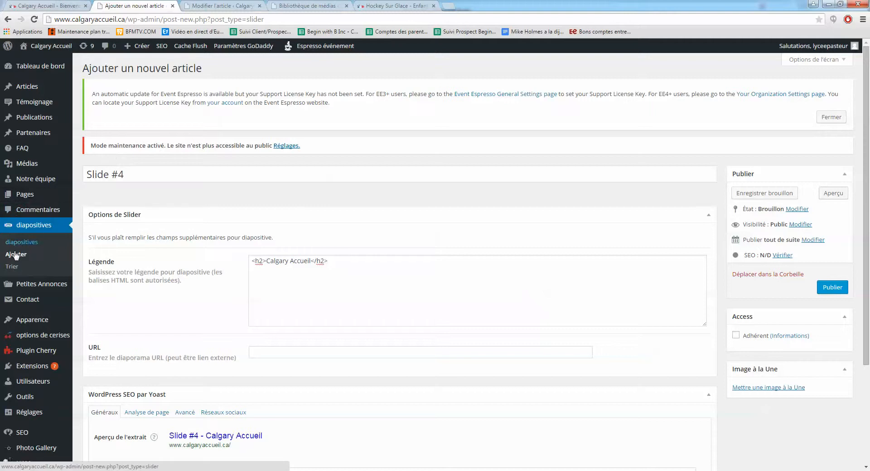
click(28, 230)
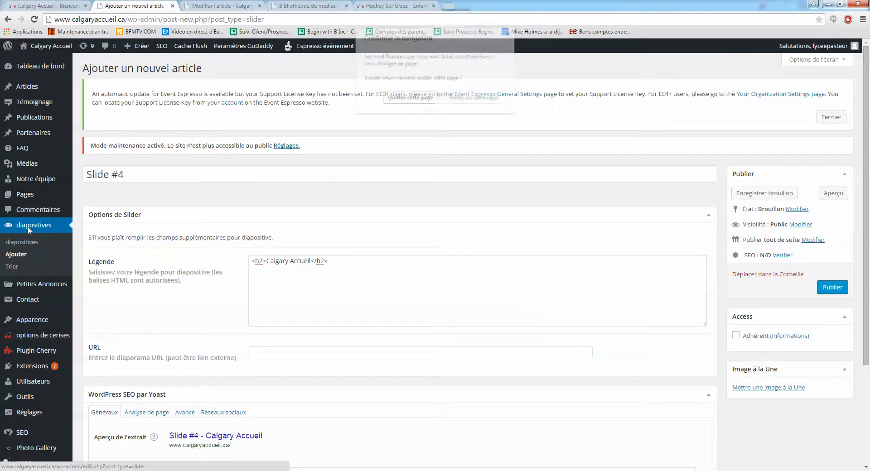
click(387, 100)
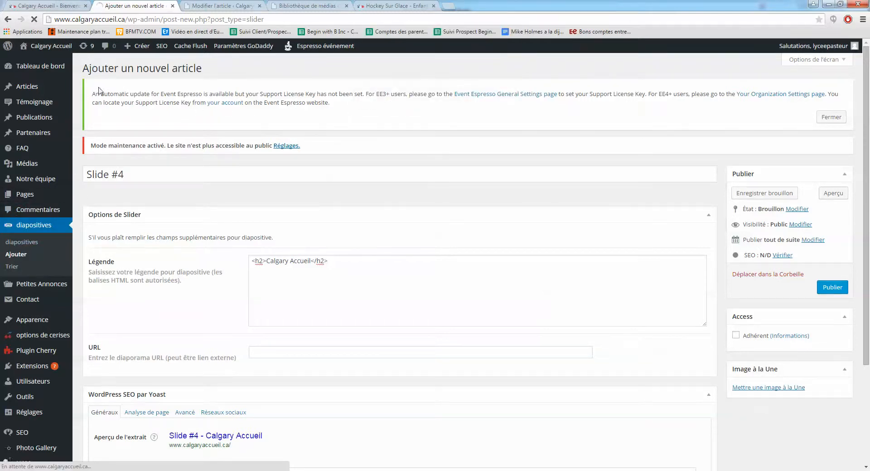
- Review the Calgary Accueil home page from the slider down through the sections, Dates à retenir and partner logos
click(48, 5)
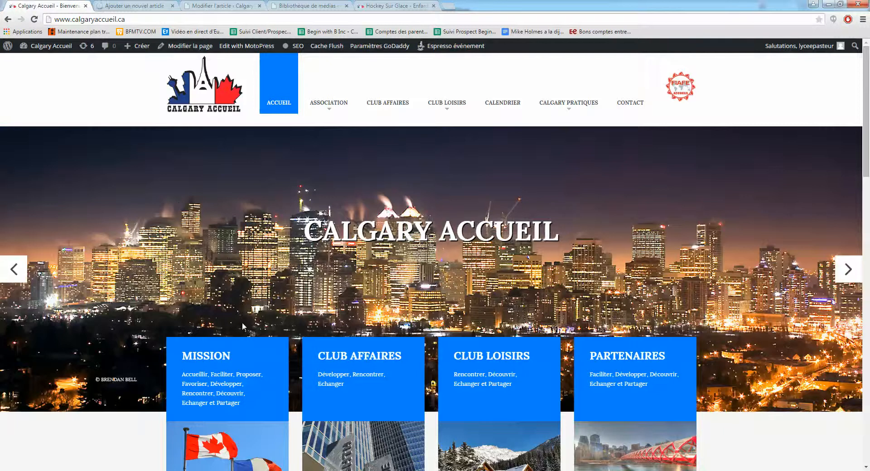
scroll(301, 286, down, 5)
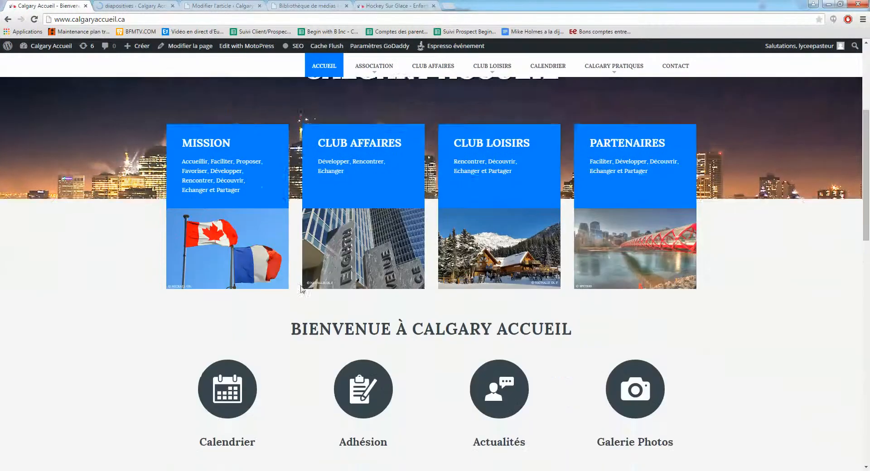
scroll(666, 291, down, 8)
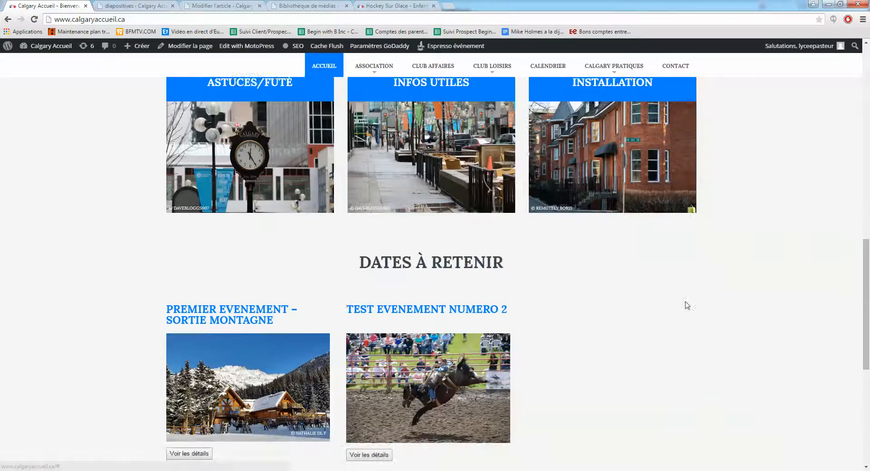
scroll(687, 305, down, 2)
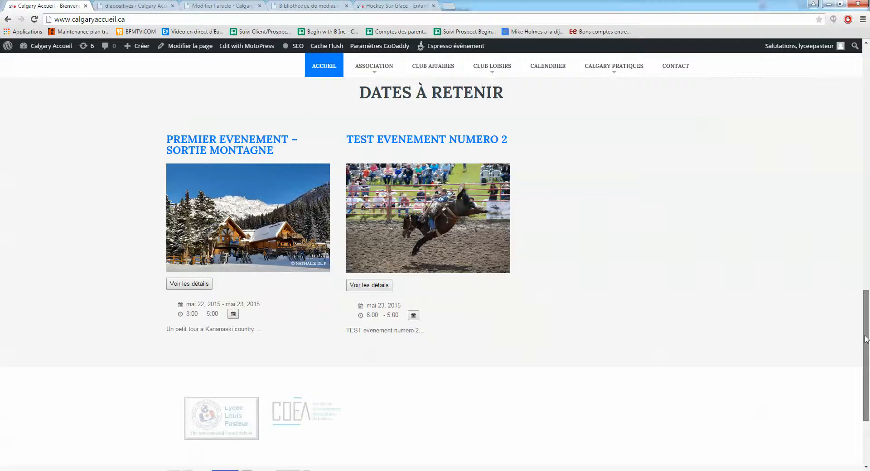
drag(866, 339, 772, 81)
- Try reordering the diapositives on their sorting page as Slide #1, Slide #3, Slide #2, Slide #4
click(129, 5)
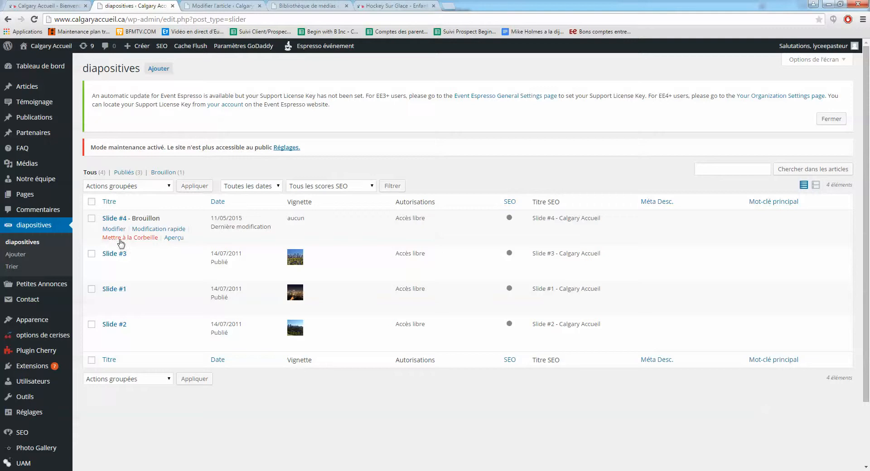
click(12, 266)
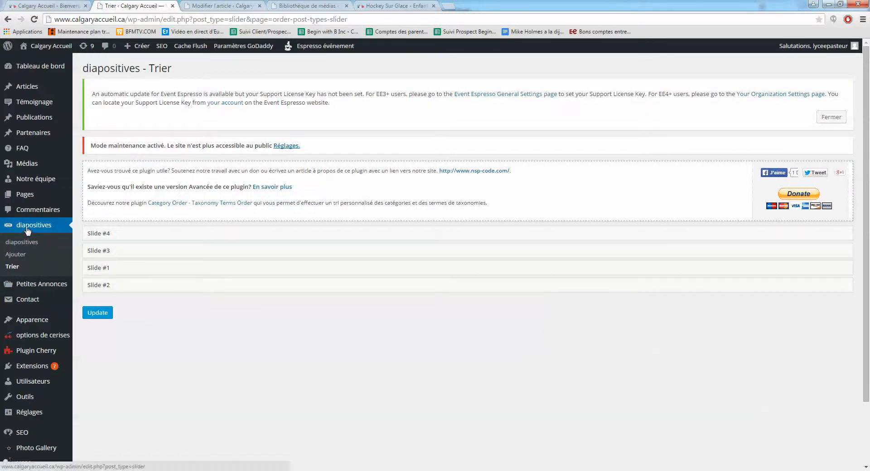
drag(107, 291, 114, 271)
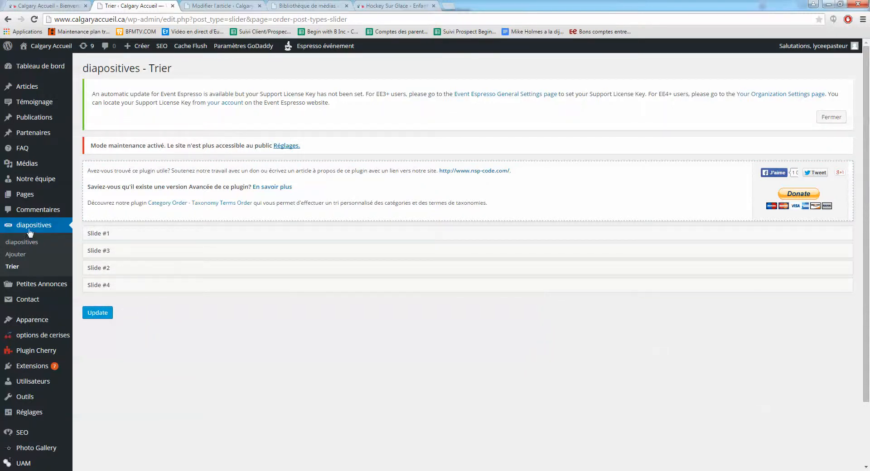
- Return to the diapositives list and move the Slide #4 draft to the trash
click(21, 242)
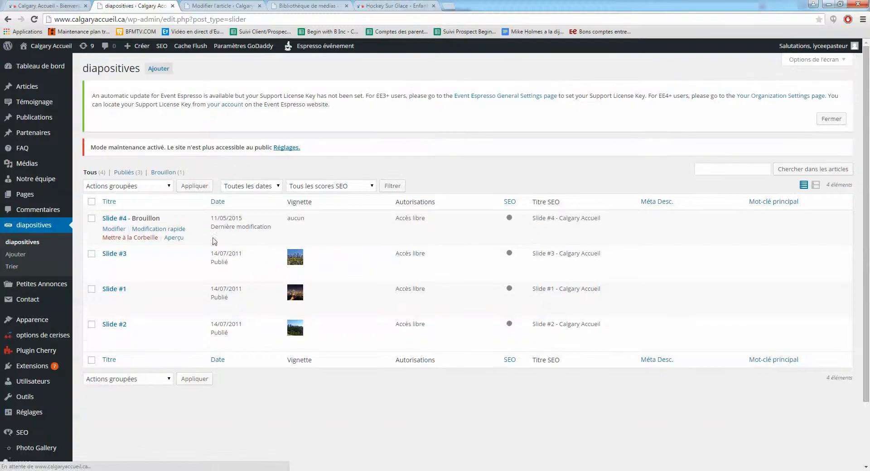
click(135, 238)
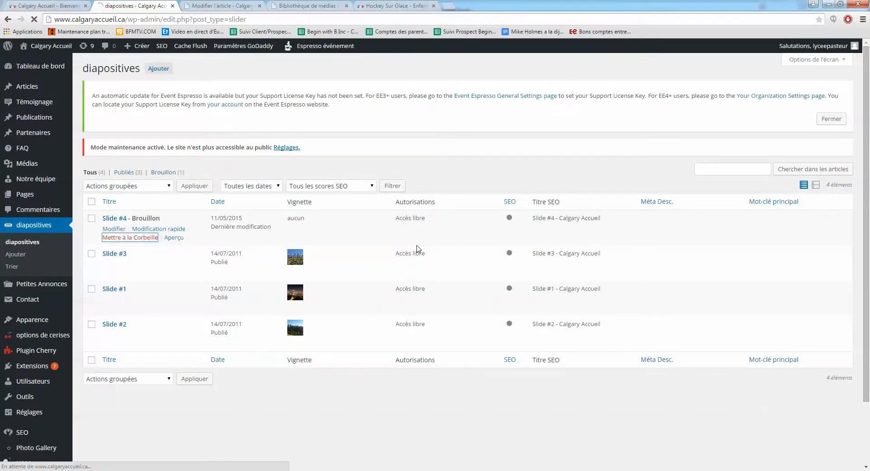